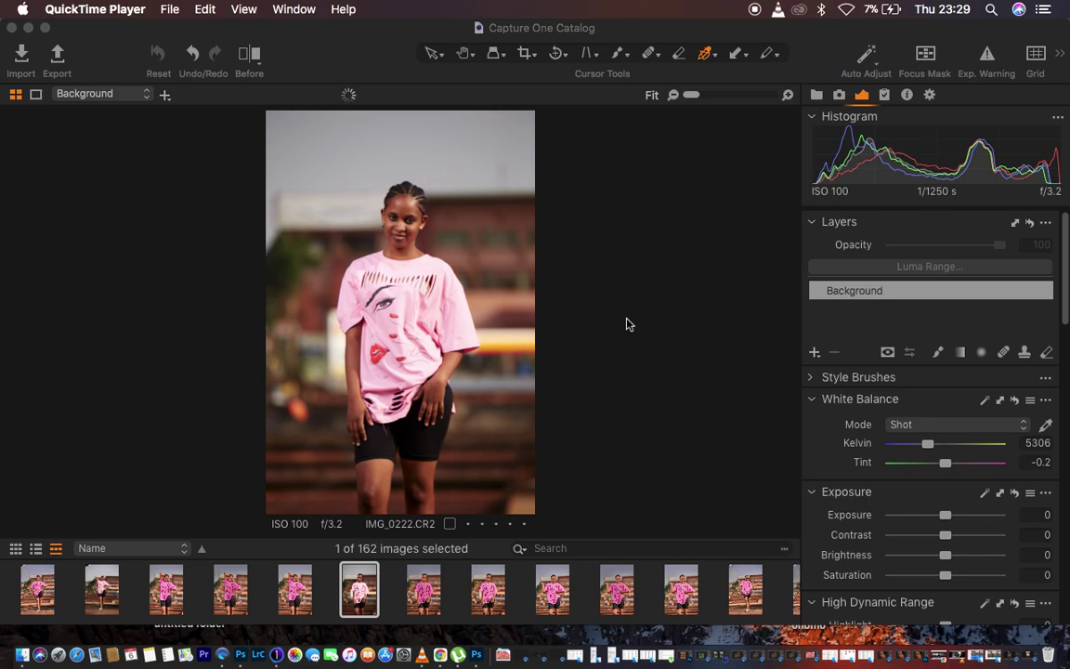
{"action": "left_click", "coordinate": [640, 239]}
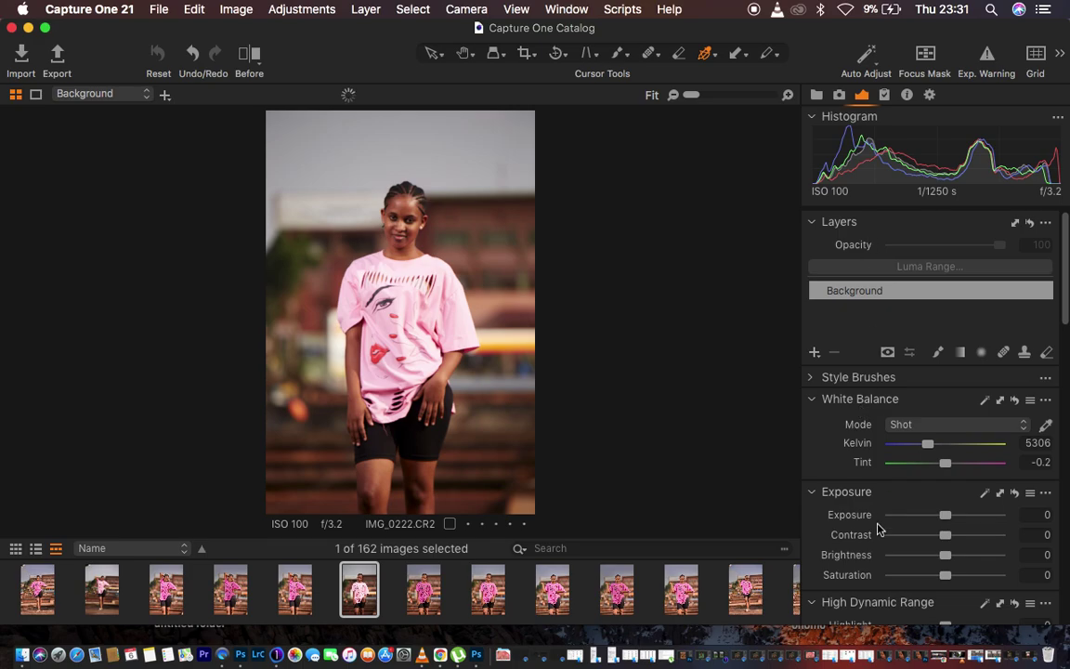
{"action": "left_click", "coordinate": [565, 9]}
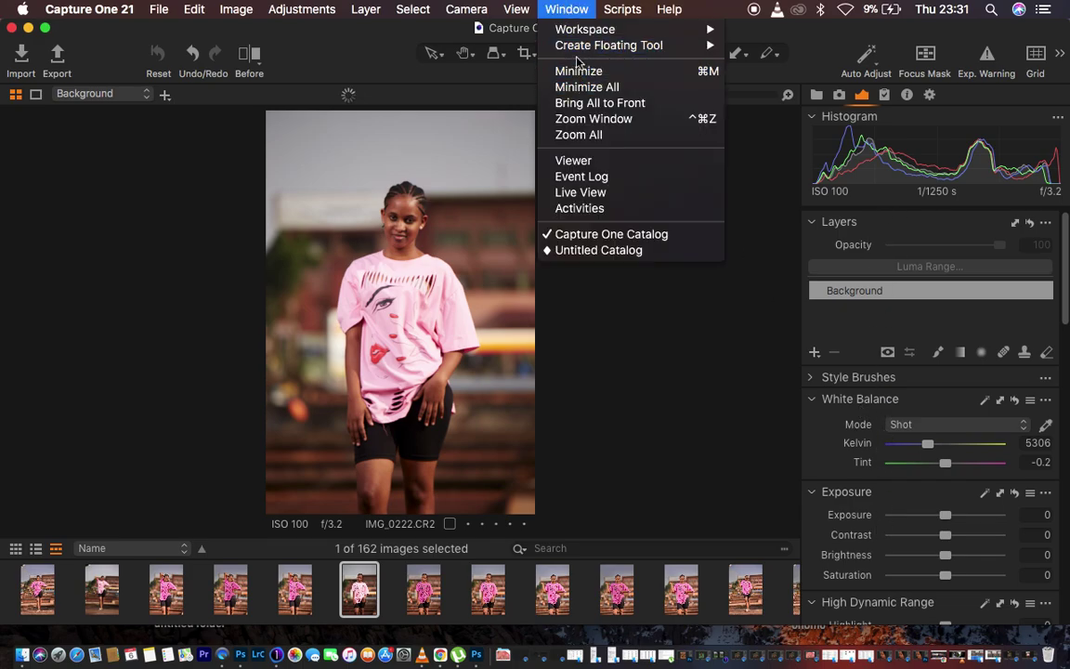
{"action": "mouse_move", "coordinate": [632, 29]}
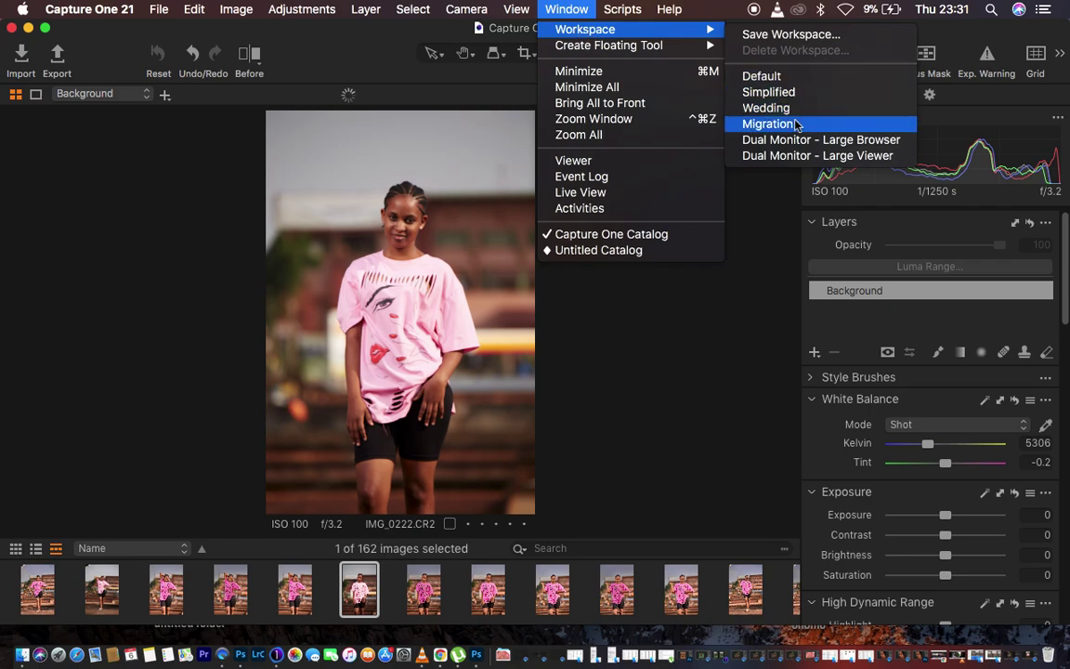
{"action": "left_click", "coordinate": [729, 358]}
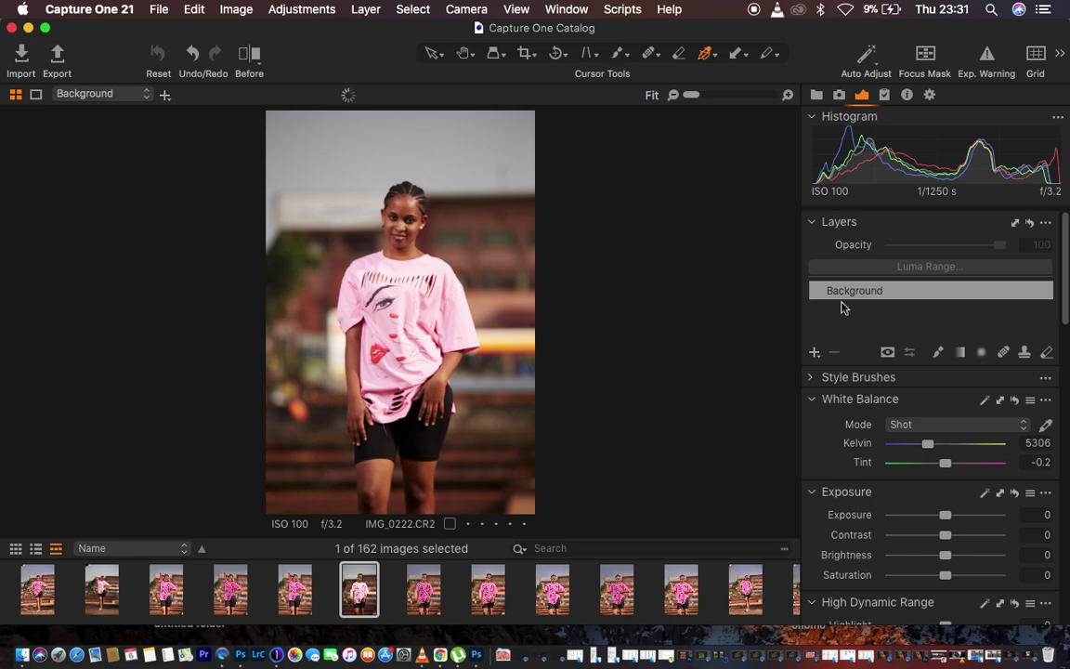
- In High Dynamic Range, set Highlight to -100, White to -100, Black to -21 and Shadow to 35
{"action": "key", "text": "v"}
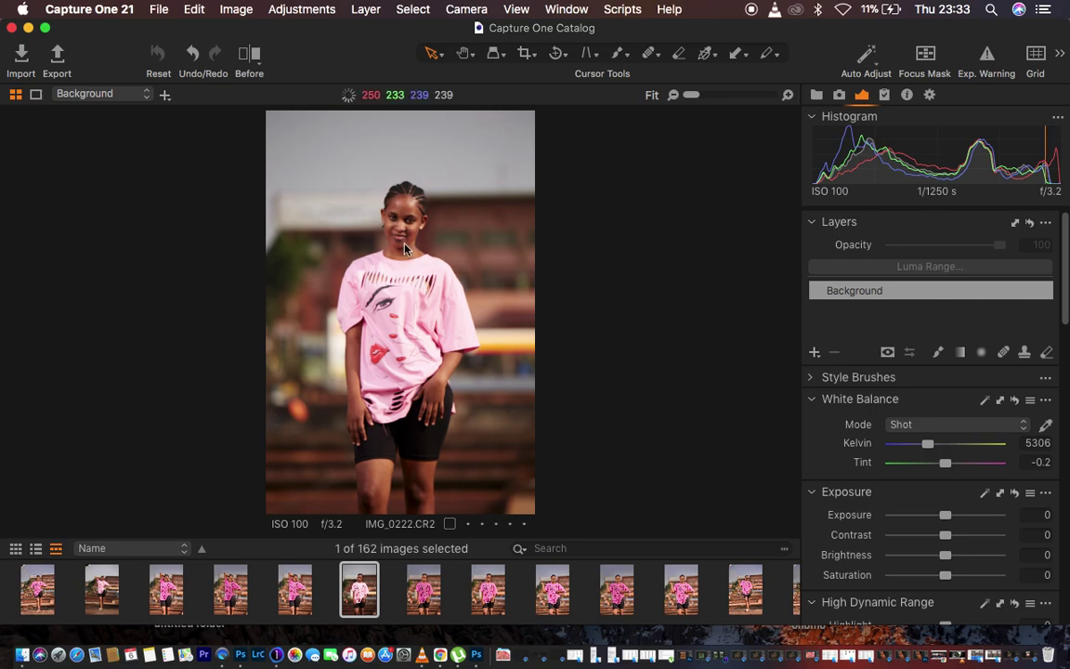
{"action": "left_click_drag", "start_coordinate": [1065, 266], "coordinate": [1066, 303]}
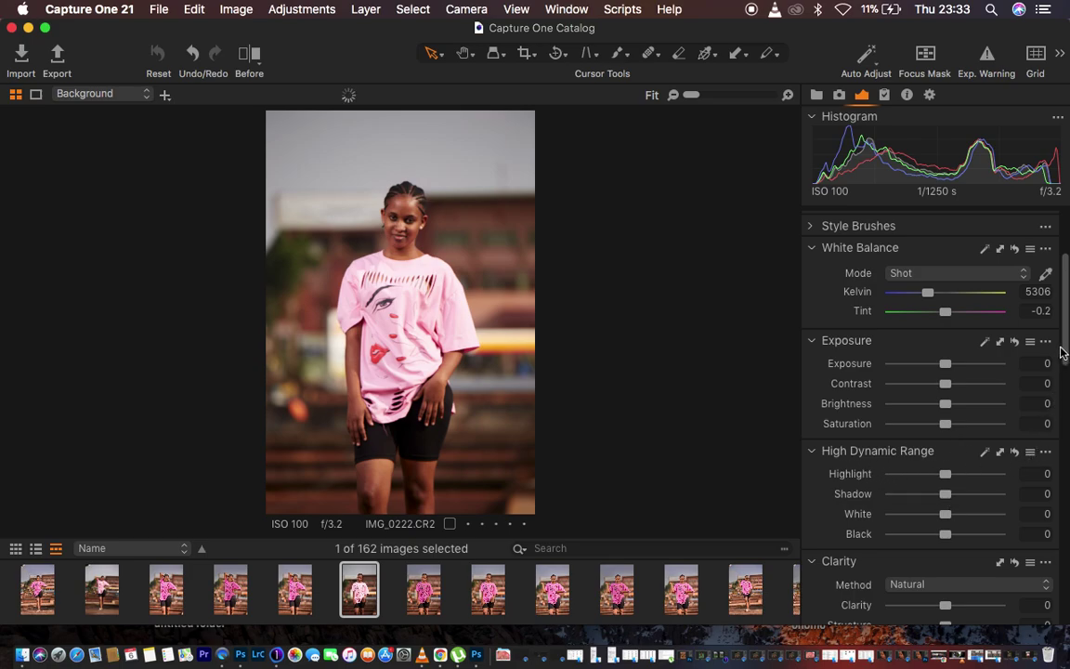
{"action": "left_click_drag", "start_coordinate": [1064, 351], "coordinate": [1067, 389]}
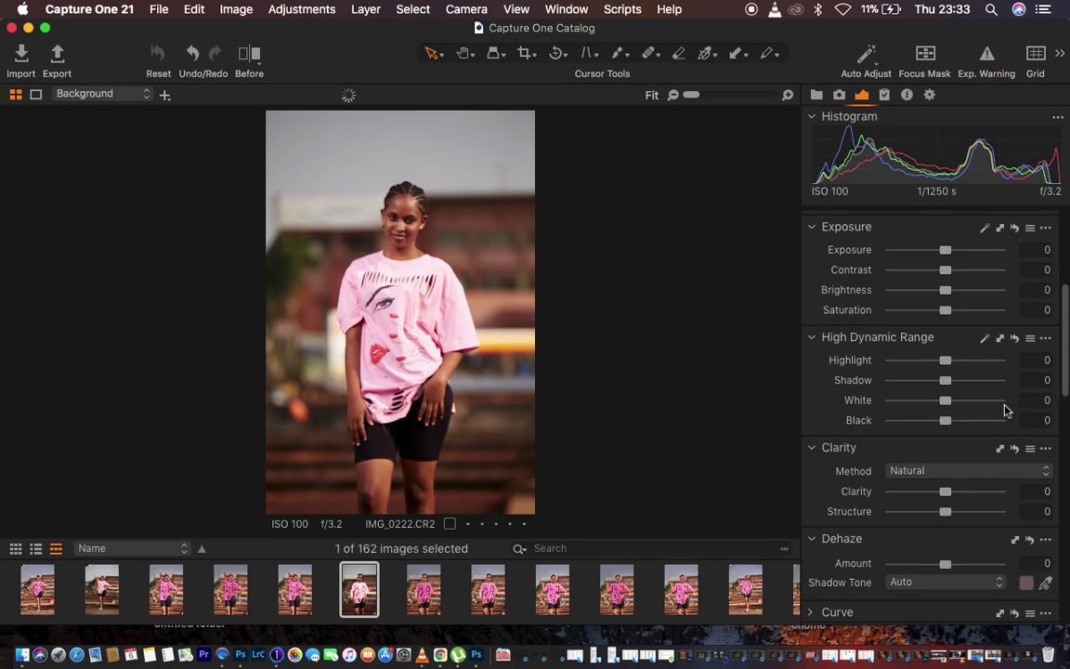
{"action": "left_click_drag", "start_coordinate": [945, 360], "coordinate": [793, 376]}
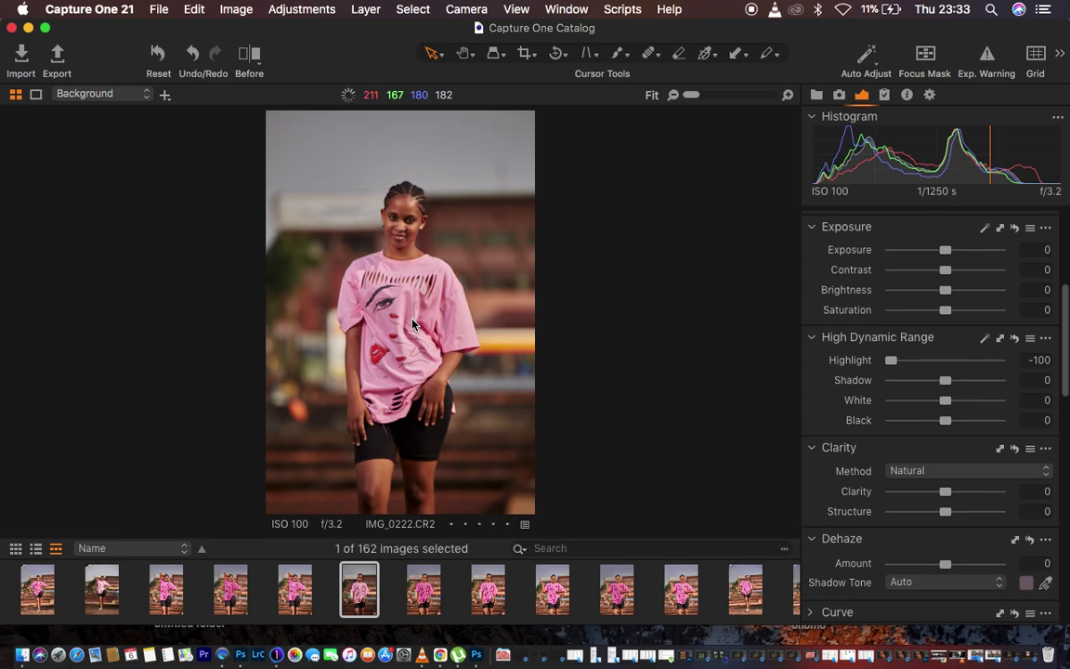
{"action": "left_click_drag", "start_coordinate": [946, 409], "coordinate": [812, 406]}
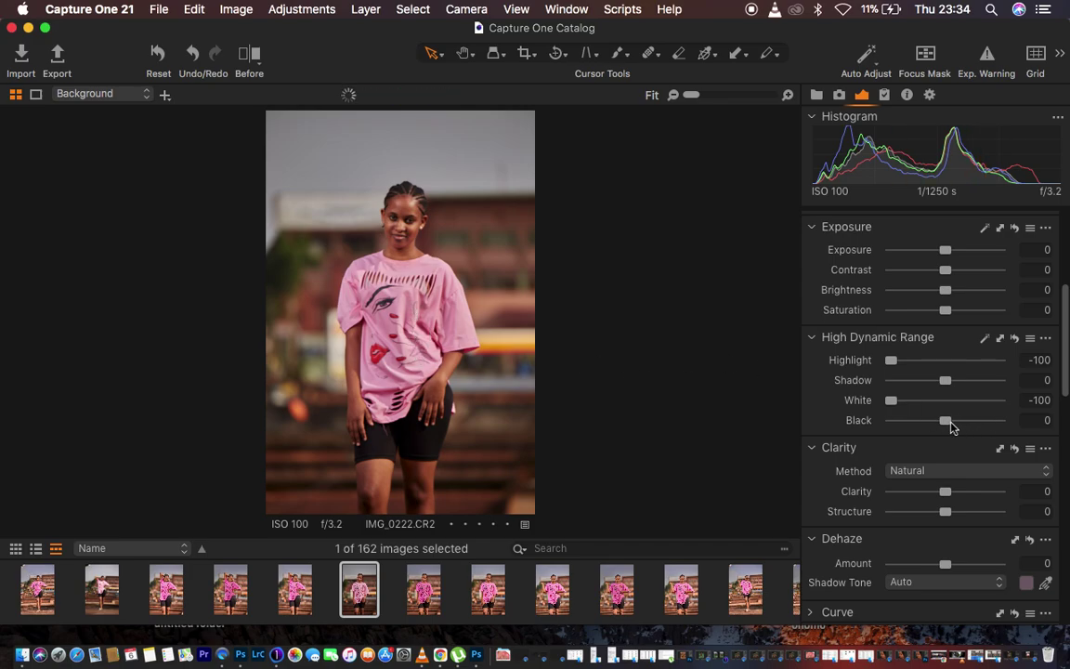
{"action": "left_click_drag", "start_coordinate": [948, 423], "coordinate": [938, 426]}
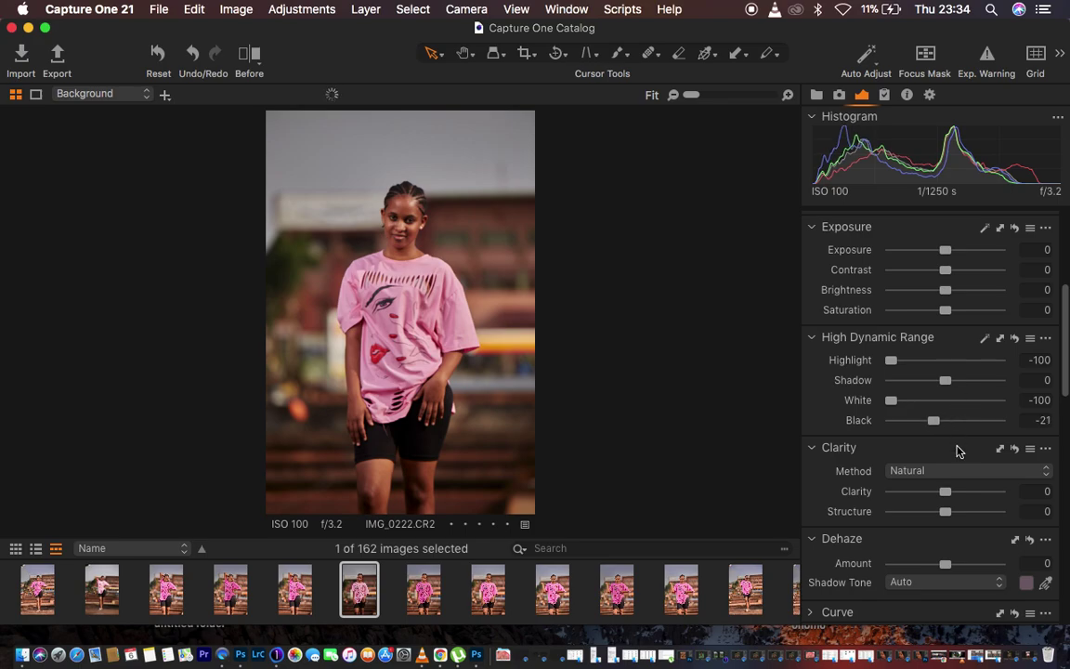
{"action": "left_click_drag", "start_coordinate": [946, 380], "coordinate": [963, 387]}
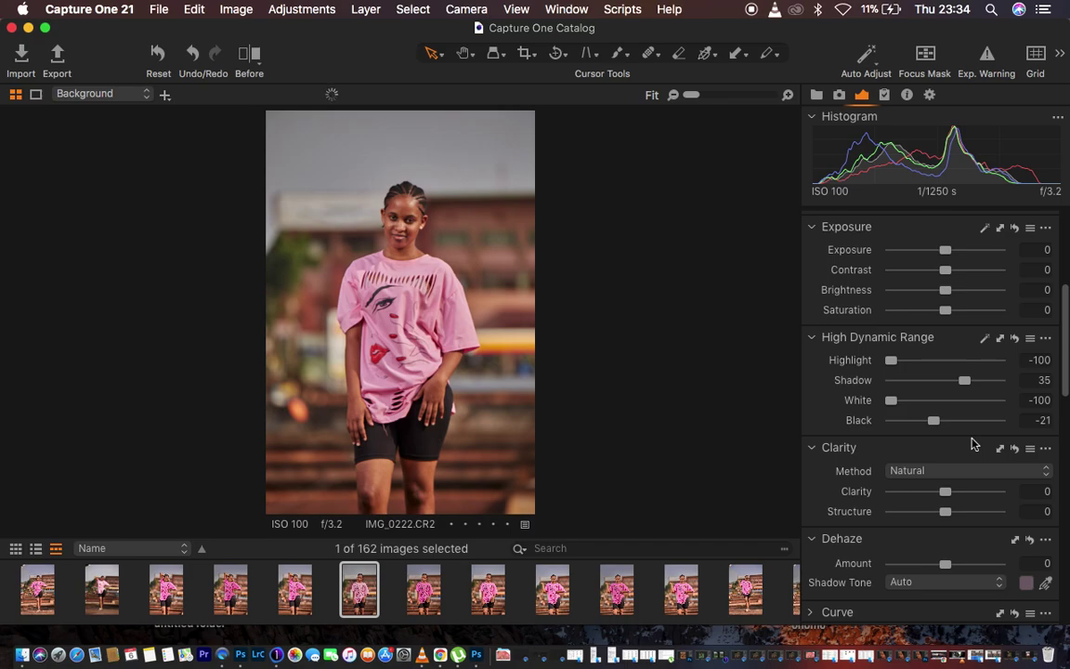
- Set the photo's Contrast to 6 and its Clarity to 5
{"action": "left_click_drag", "start_coordinate": [947, 275], "coordinate": [953, 275]}
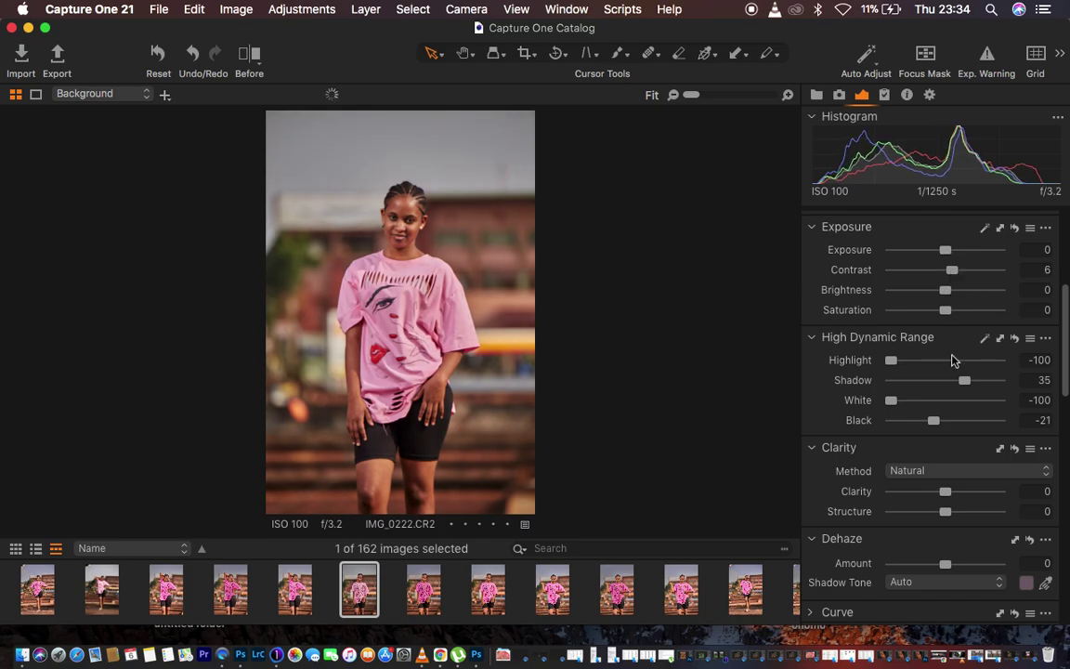
{"action": "scroll", "coordinate": [958, 459], "scroll_direction": "down", "scroll_amount": 3}
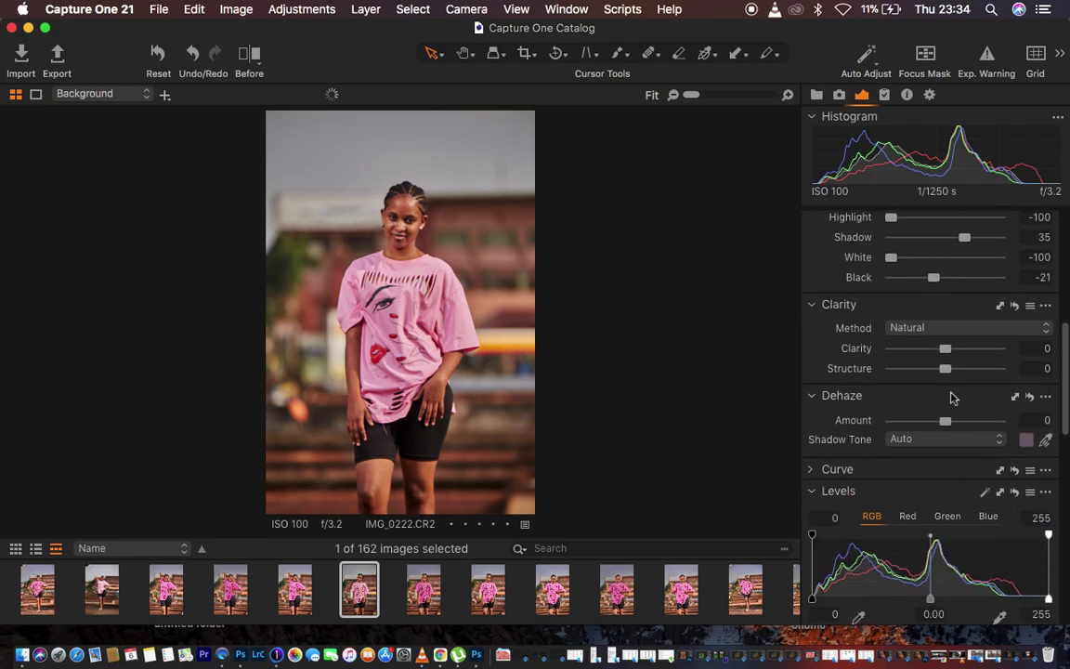
{"action": "left_click_drag", "start_coordinate": [945, 352], "coordinate": [950, 358]}
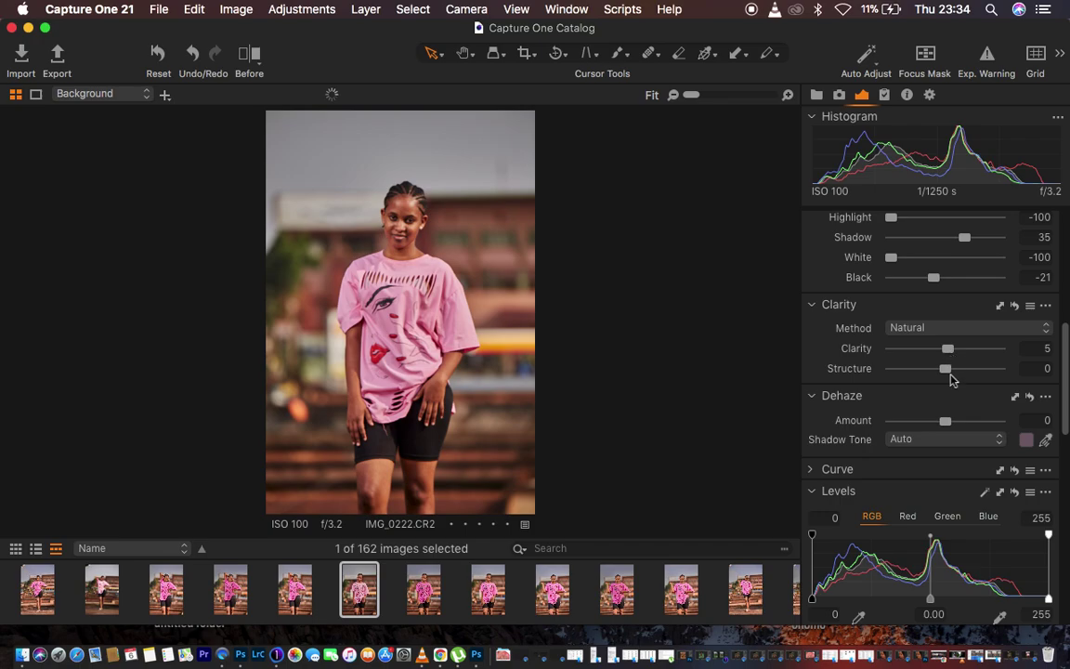
- Tighten the RGB input levels to a black point of 5 and a white point of 252
{"action": "scroll", "coordinate": [953, 455], "scroll_direction": "down", "scroll_amount": 3}
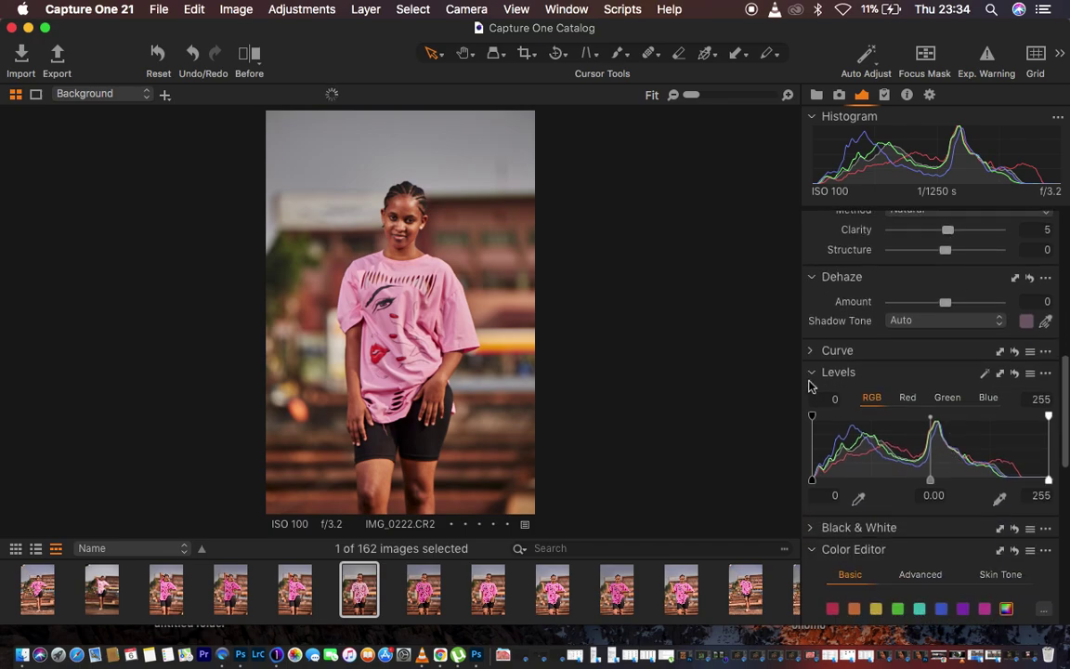
{"action": "left_click_drag", "start_coordinate": [813, 482], "coordinate": [817, 482]}
{"action": "left_click_drag", "start_coordinate": [1050, 483], "coordinate": [1046, 481]}
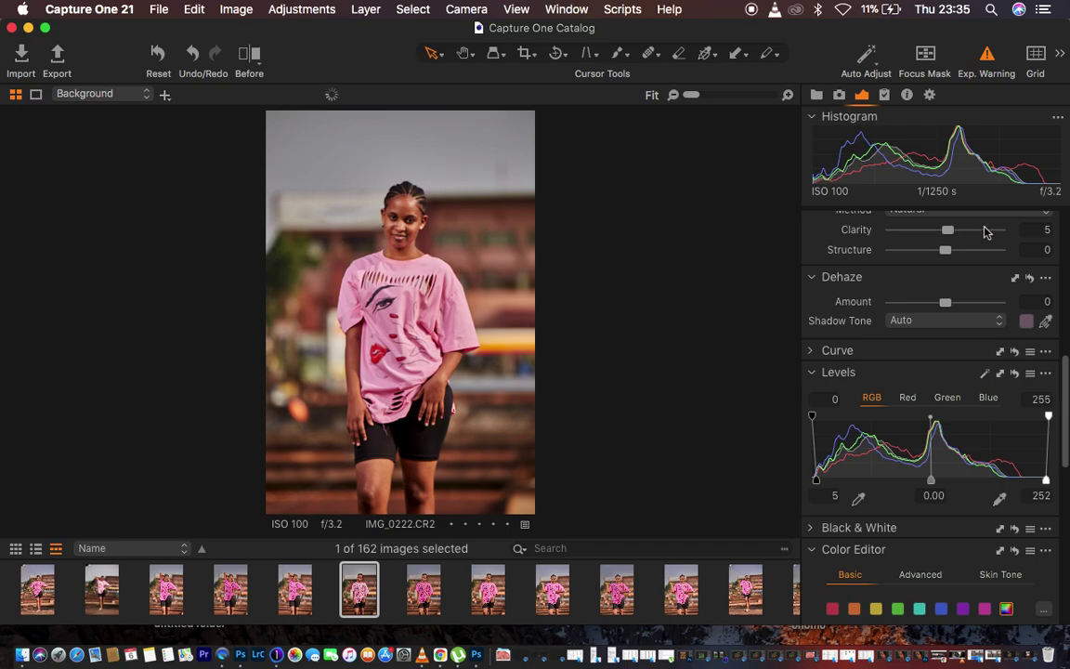
- Test highlight clipping by raising Exposure to 3.44, and turn off the exposure warning and reset Exposure
{"action": "scroll", "coordinate": [985, 231], "scroll_direction": "up", "scroll_amount": 5}
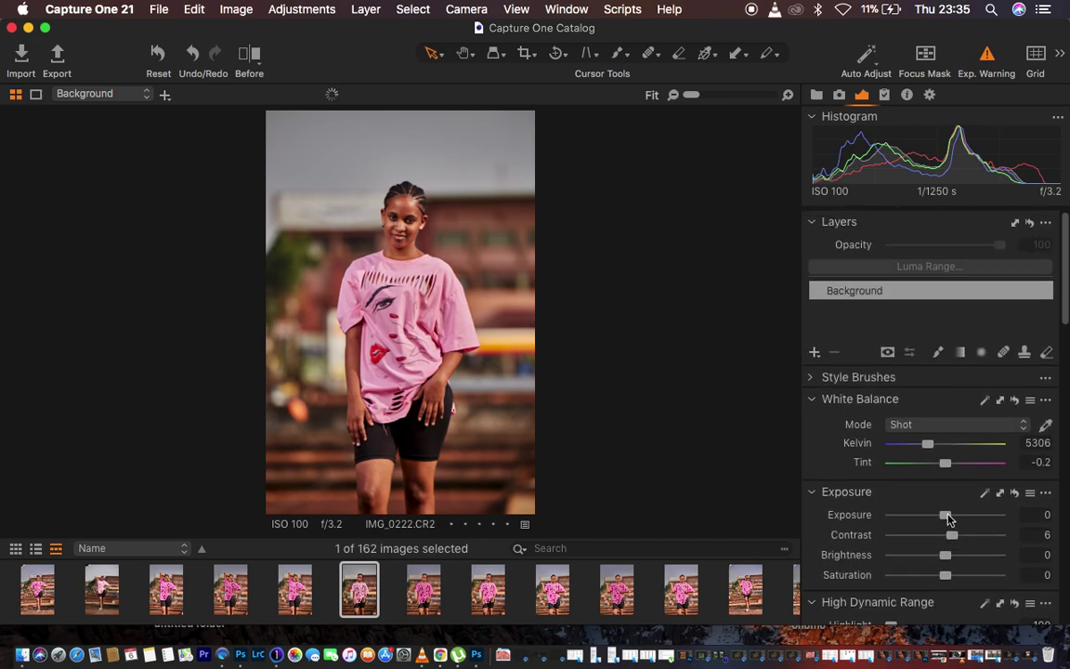
{"action": "left_click_drag", "start_coordinate": [948, 514], "coordinate": [965, 510]}
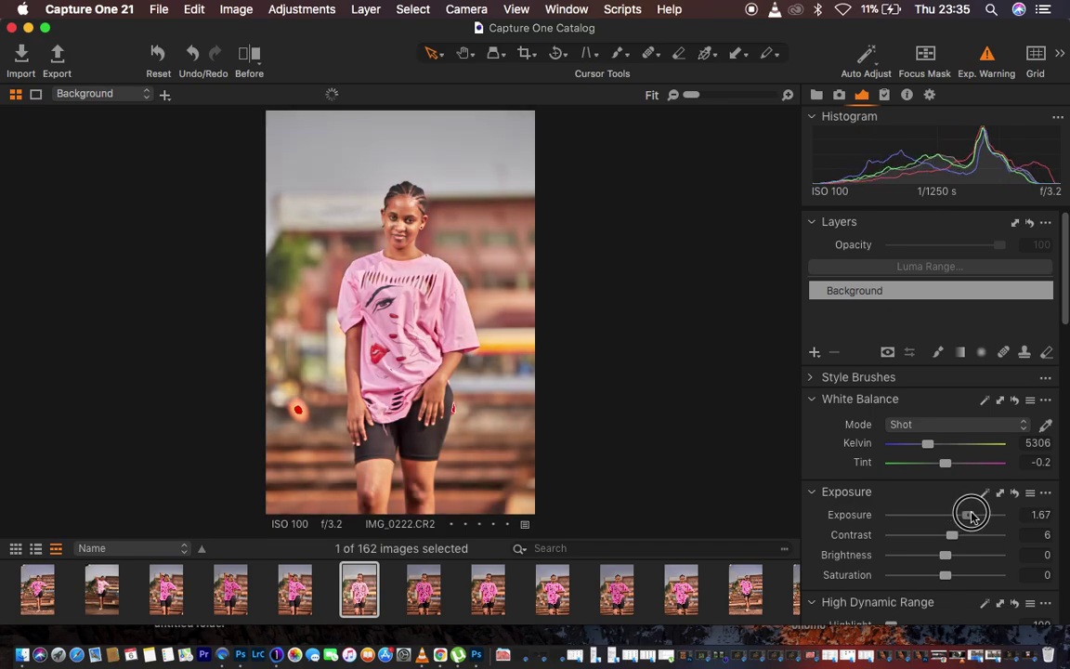
{"action": "left_click_drag", "start_coordinate": [970, 509], "coordinate": [991, 509]}
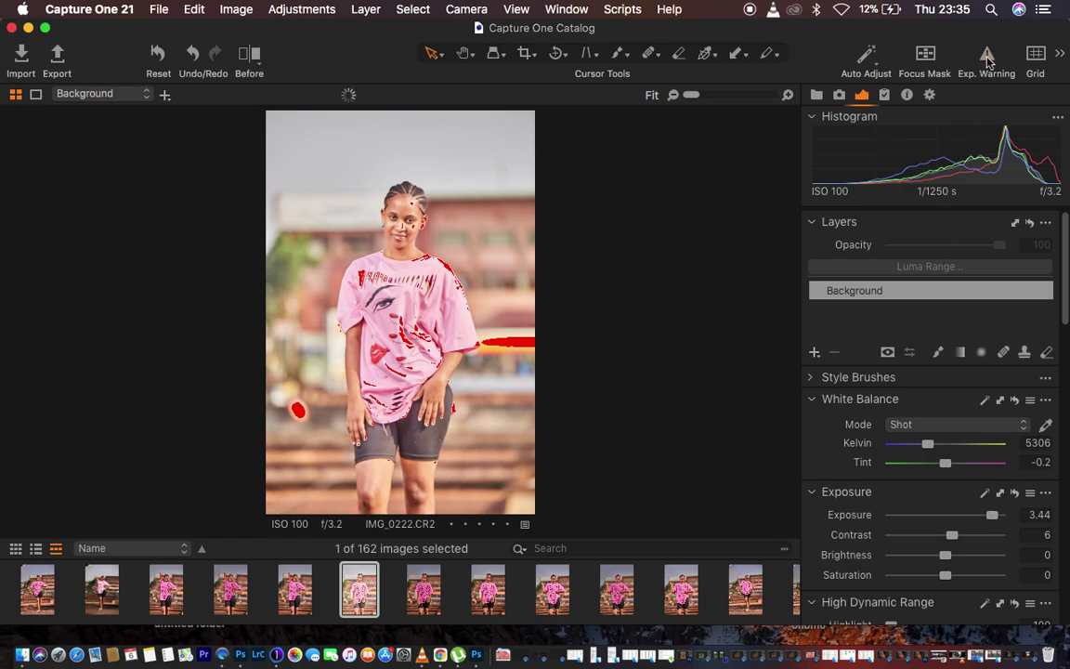
{"action": "left_click", "coordinate": [987, 60]}
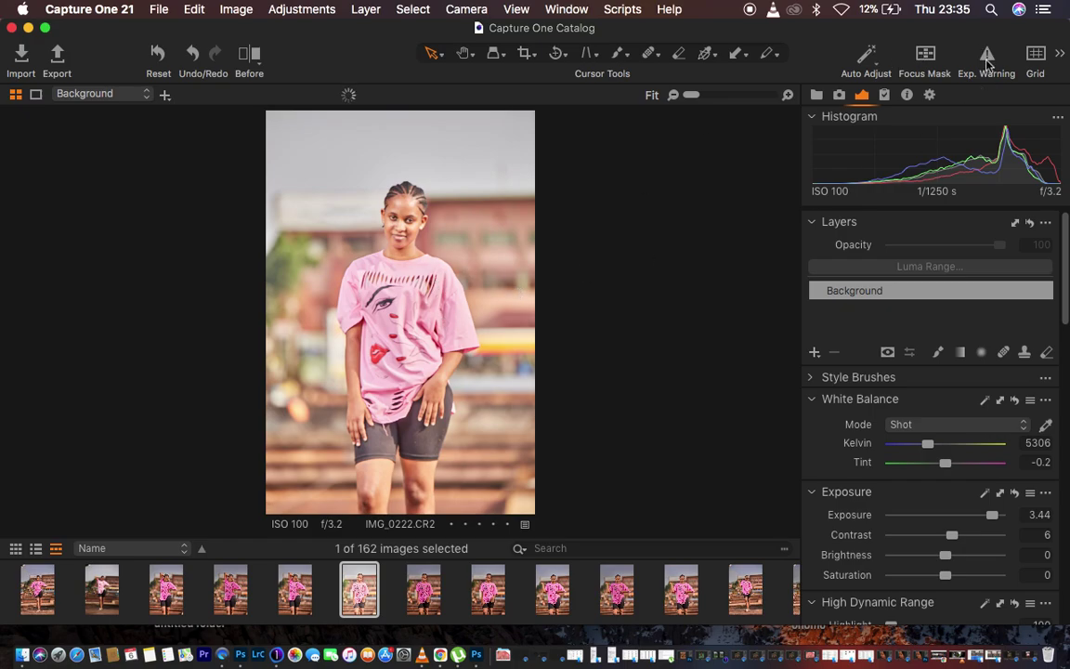
{"action": "double_click", "coordinate": [993, 515]}
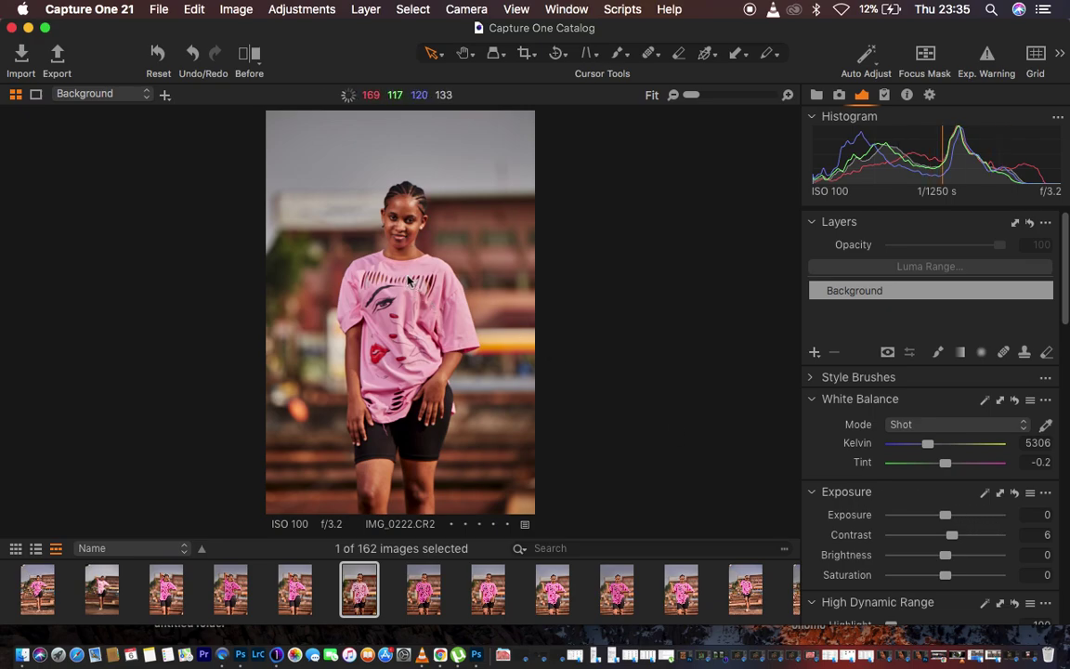
- Raise the High Dynamic Range Shadow value to 56
{"action": "scroll", "coordinate": [936, 523], "scroll_direction": "down", "scroll_amount": 3}
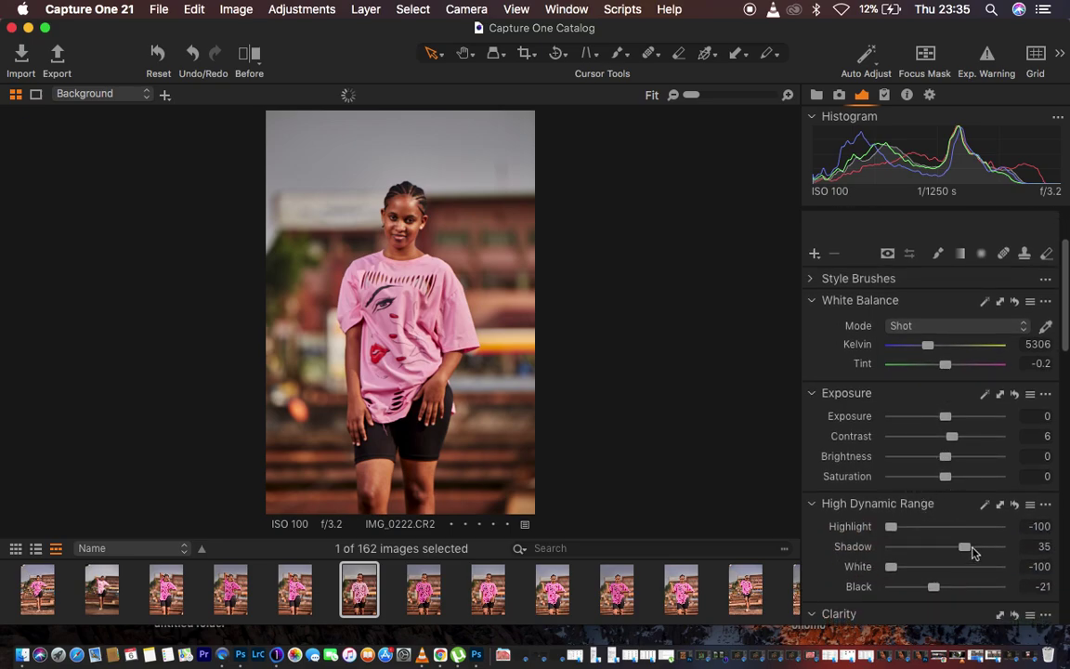
{"action": "left_click", "coordinate": [974, 548]}
{"action": "left_click_drag", "start_coordinate": [974, 548], "coordinate": [977, 546]}
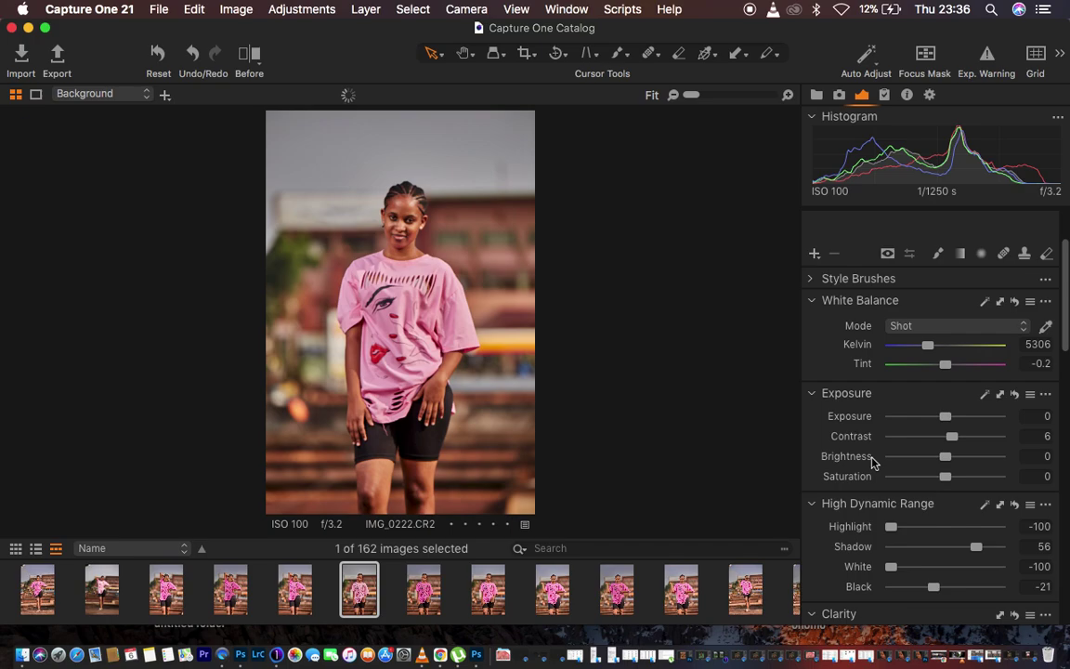
- Change the photo's ICC profile to Canon EOS-6D ProStandard in its base characteristics
{"action": "scroll", "coordinate": [871, 461], "scroll_direction": "down", "scroll_amount": 10}
{"action": "scroll", "coordinate": [871, 460], "scroll_direction": "down", "scroll_amount": 2}
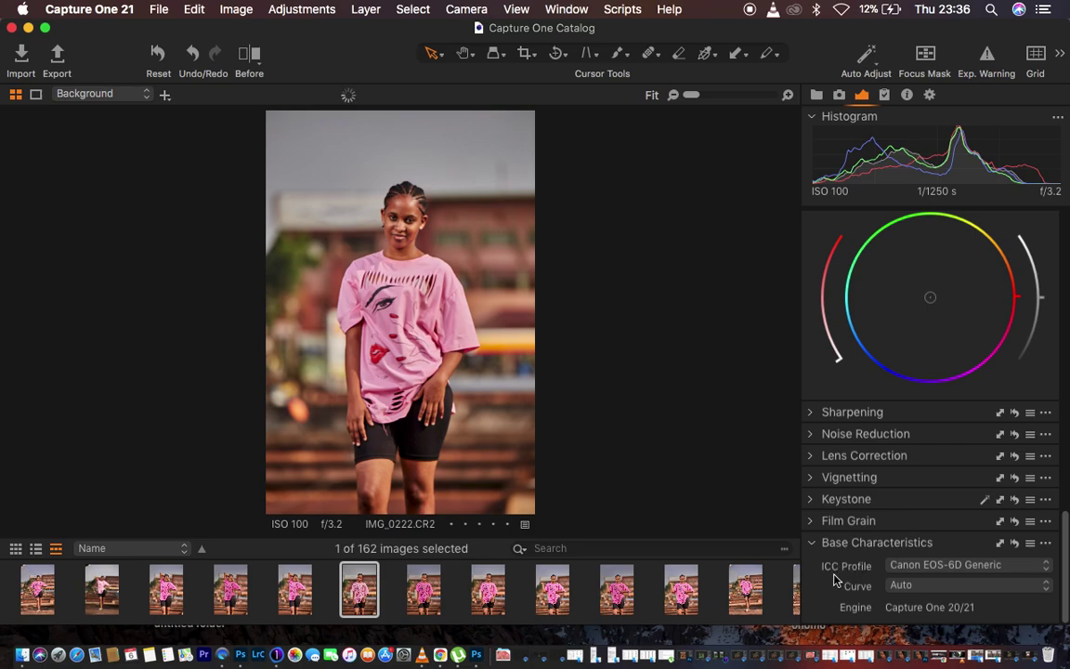
{"action": "left_click", "coordinate": [960, 566]}
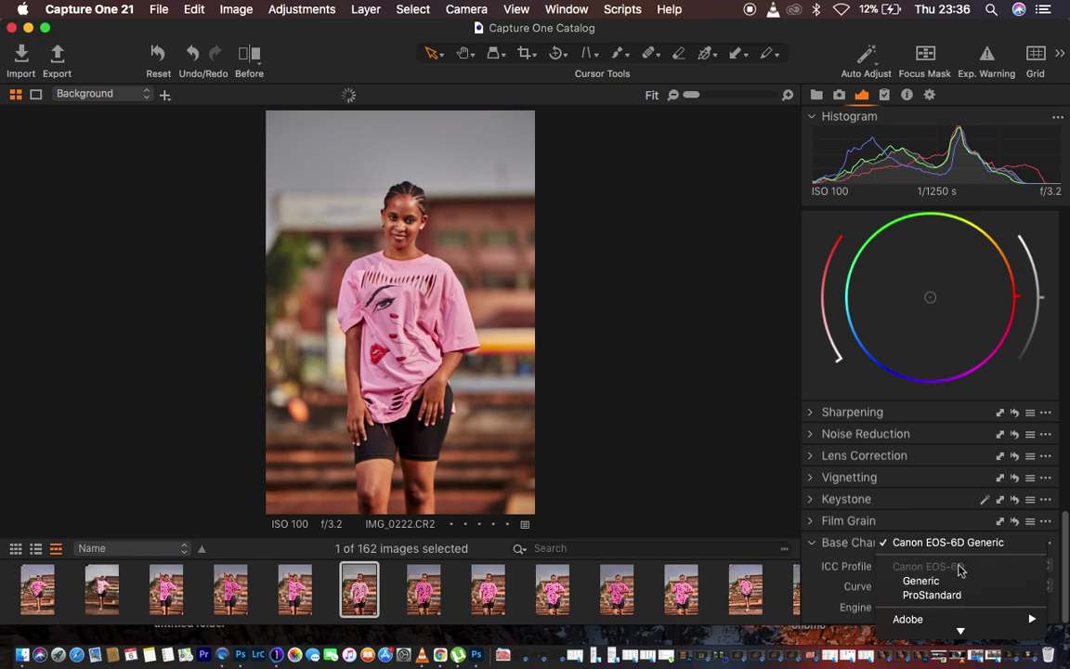
{"action": "left_click", "coordinate": [952, 594]}
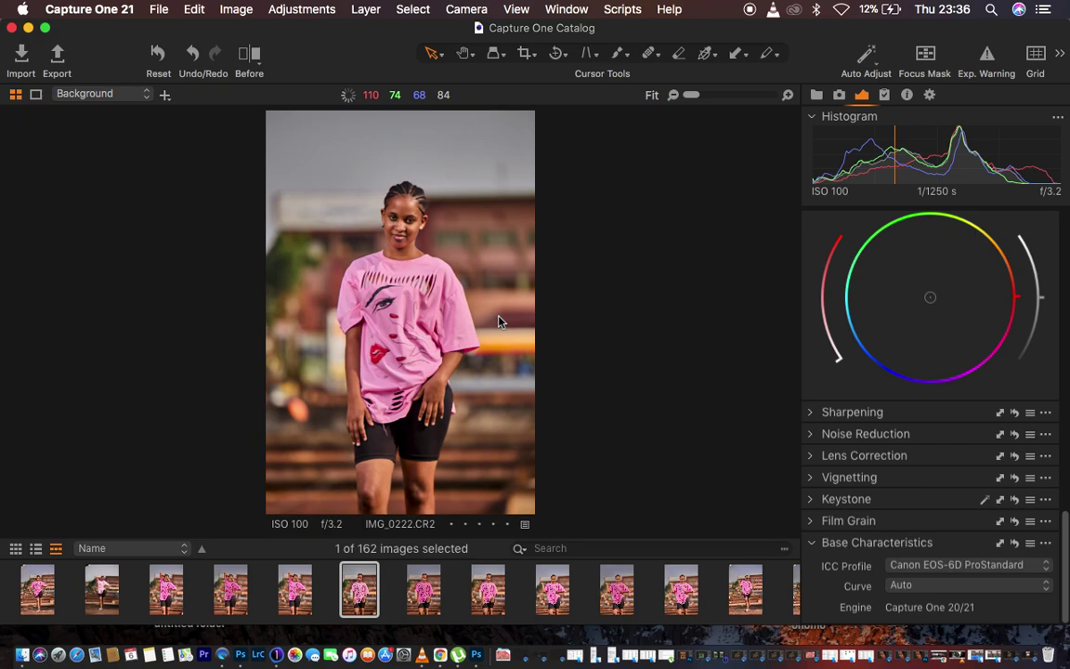
- Compare the photo before and after the edits with the split view, and leave the comparison
{"action": "scroll", "coordinate": [990, 414], "scroll_direction": "up", "scroll_amount": 10}
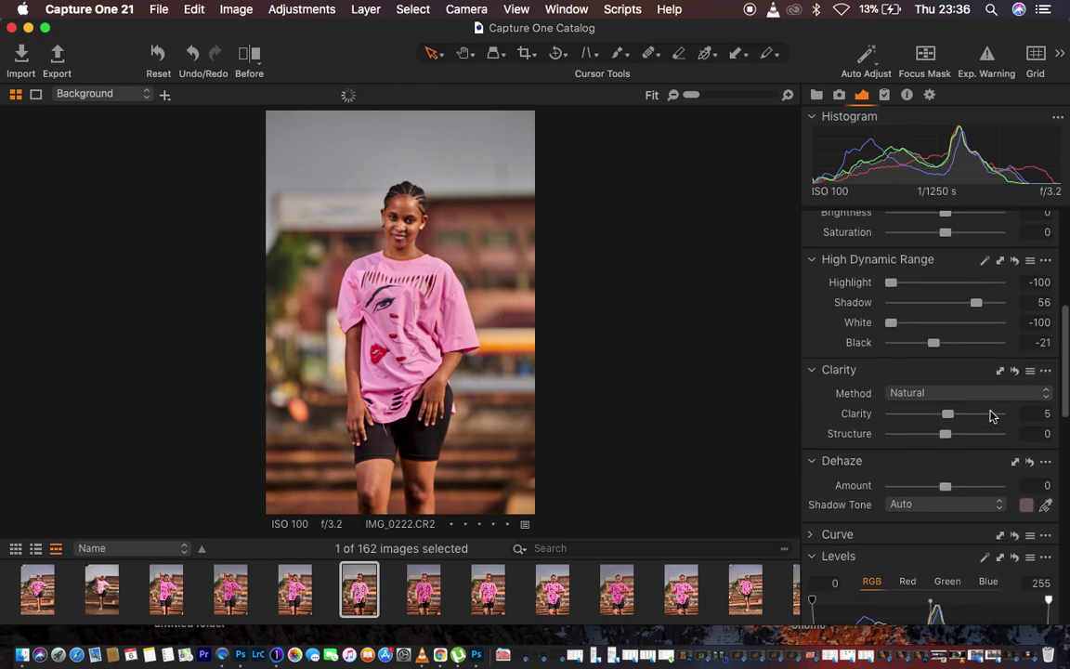
{"action": "scroll", "coordinate": [991, 413], "scroll_direction": "up", "scroll_amount": 10}
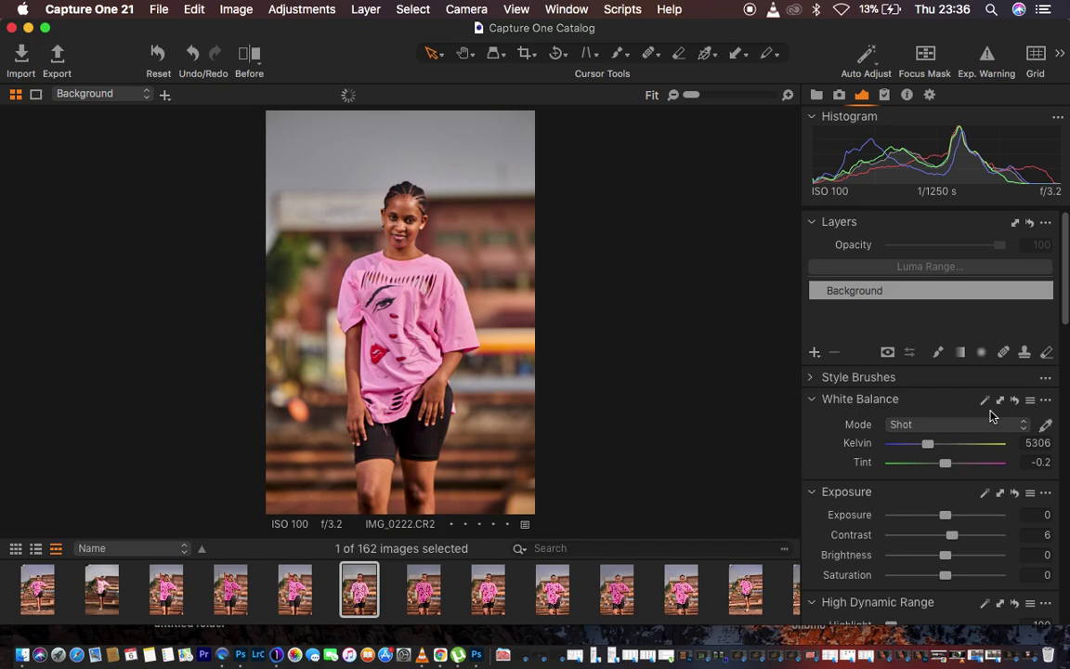
{"action": "left_click", "coordinate": [249, 58]}
{"action": "left_click_drag", "start_coordinate": [400, 315], "coordinate": [246, 282]}
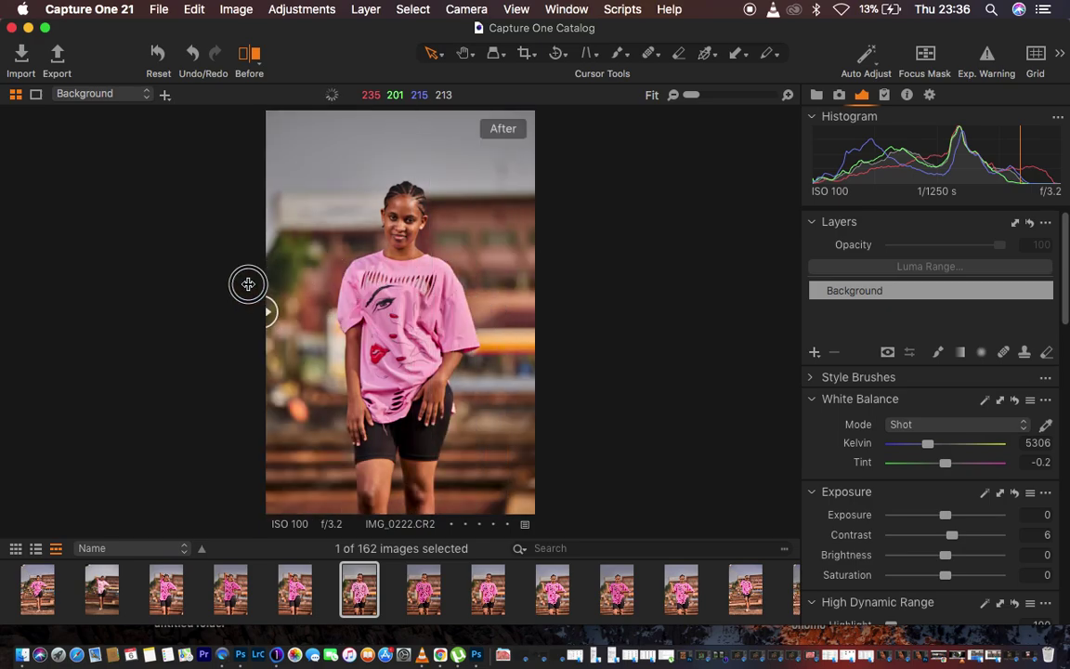
{"action": "left_click", "coordinate": [249, 54]}
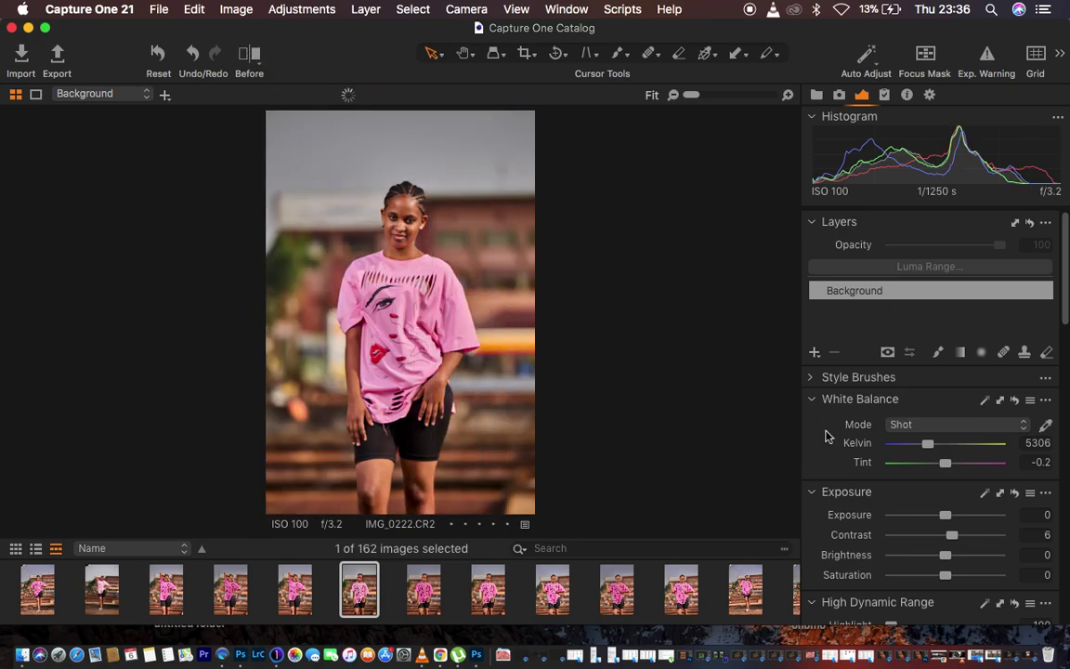
- Add a new filled adjustment layer and name it "color grade"
{"action": "left_click", "coordinate": [814, 354]}
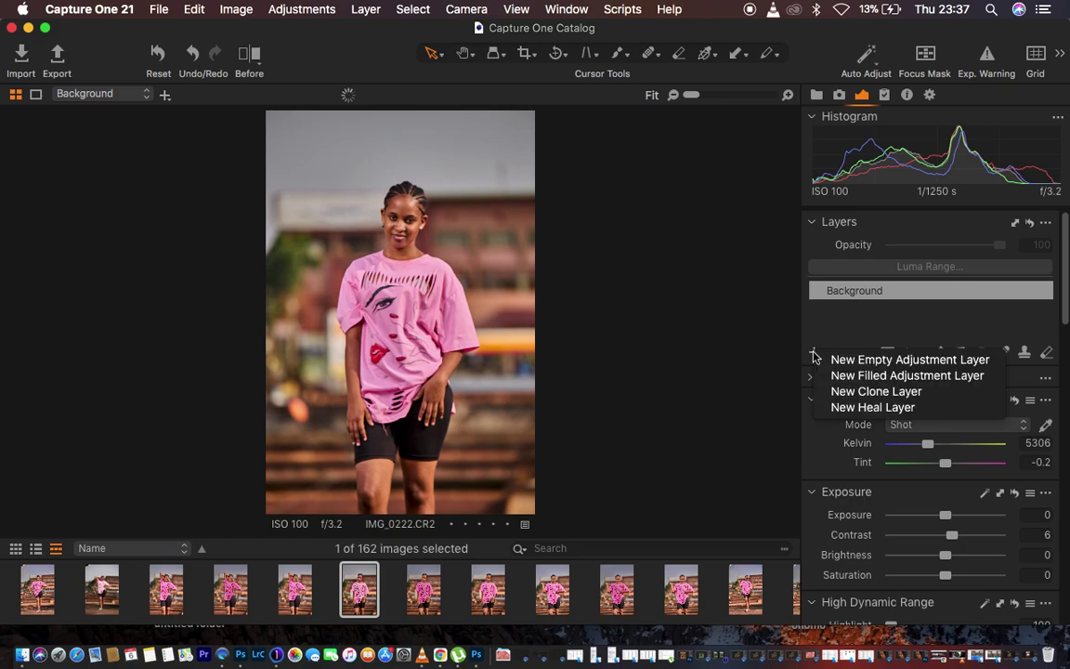
{"action": "left_click", "coordinate": [865, 375]}
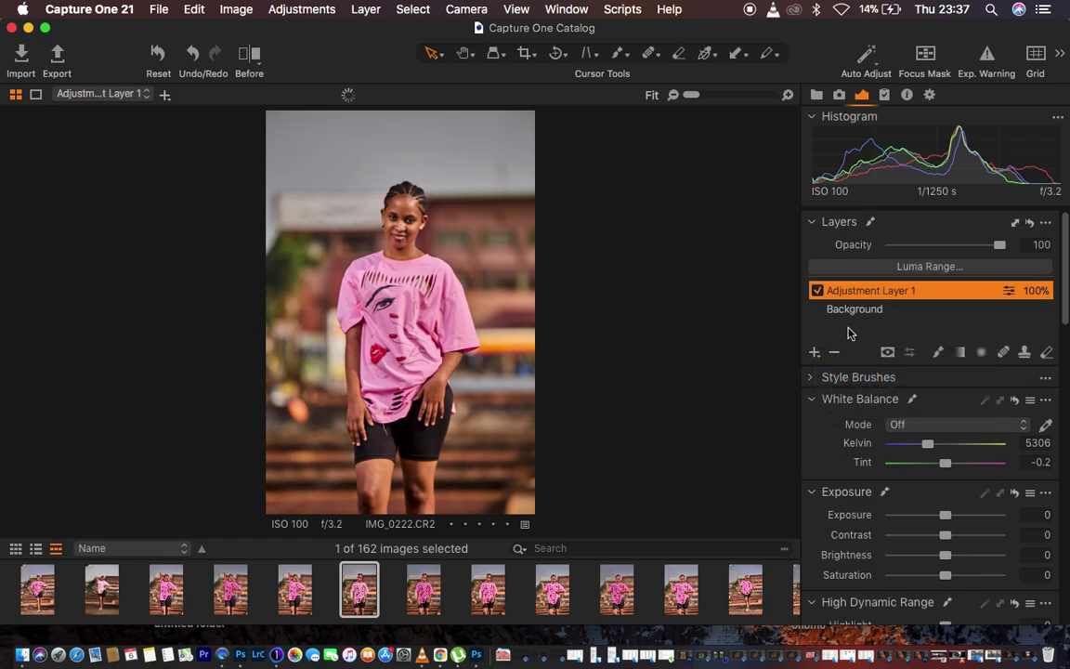
{"action": "double_click", "coordinate": [857, 290]}
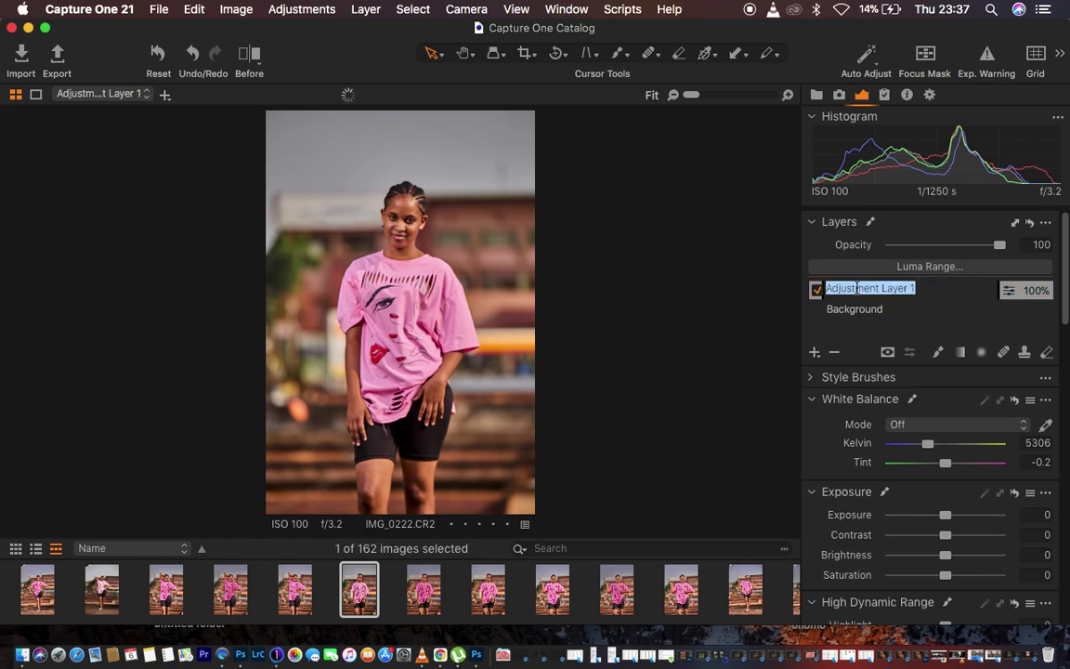
{"action": "type", "text": "dolor grade"}
{"action": "key", "text": "Return"}
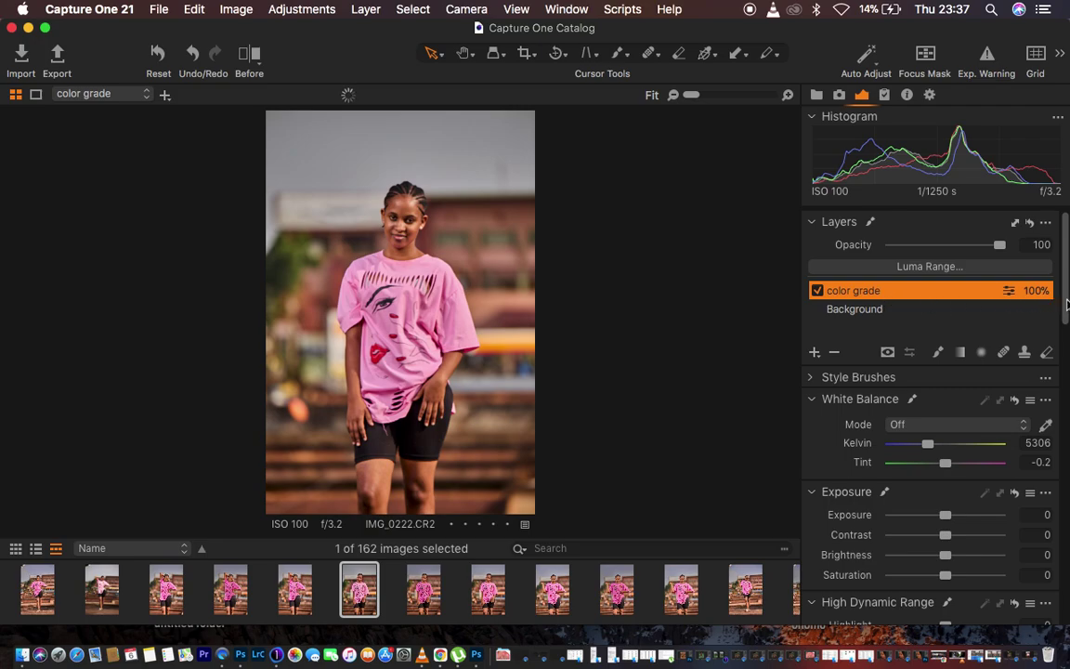
- Raise the saturation of the cyan and blue color ranges to 80 each in the basic Color Editor
{"action": "scroll", "coordinate": [966, 434], "scroll_direction": "down", "scroll_amount": 10}
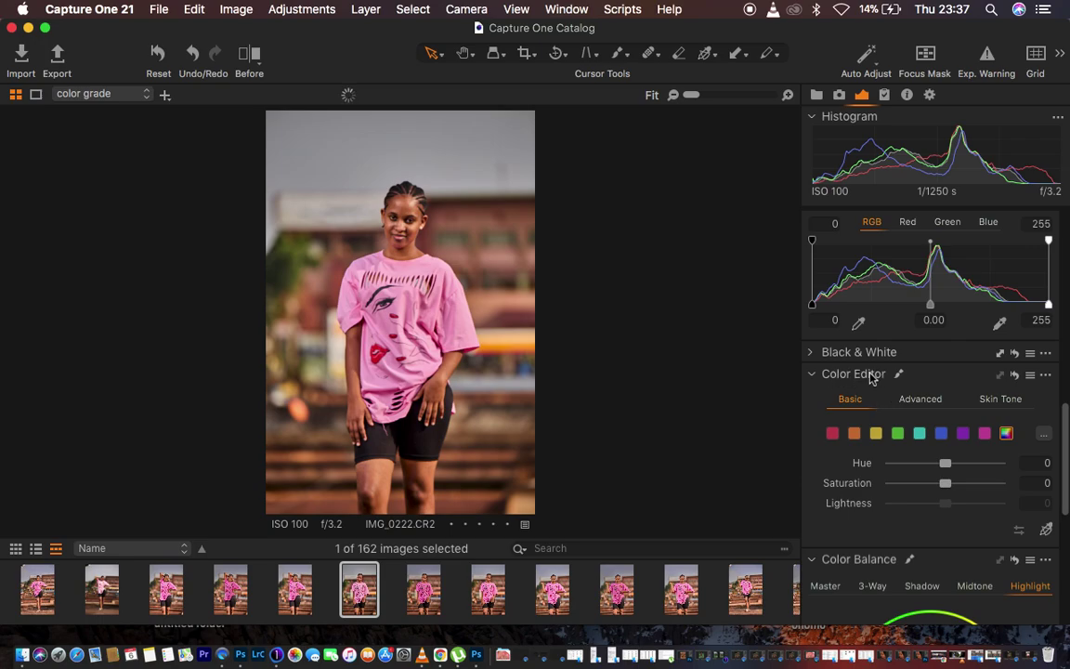
{"action": "mouse_move", "coordinate": [853, 379]}
{"action": "left_click", "coordinate": [920, 435]}
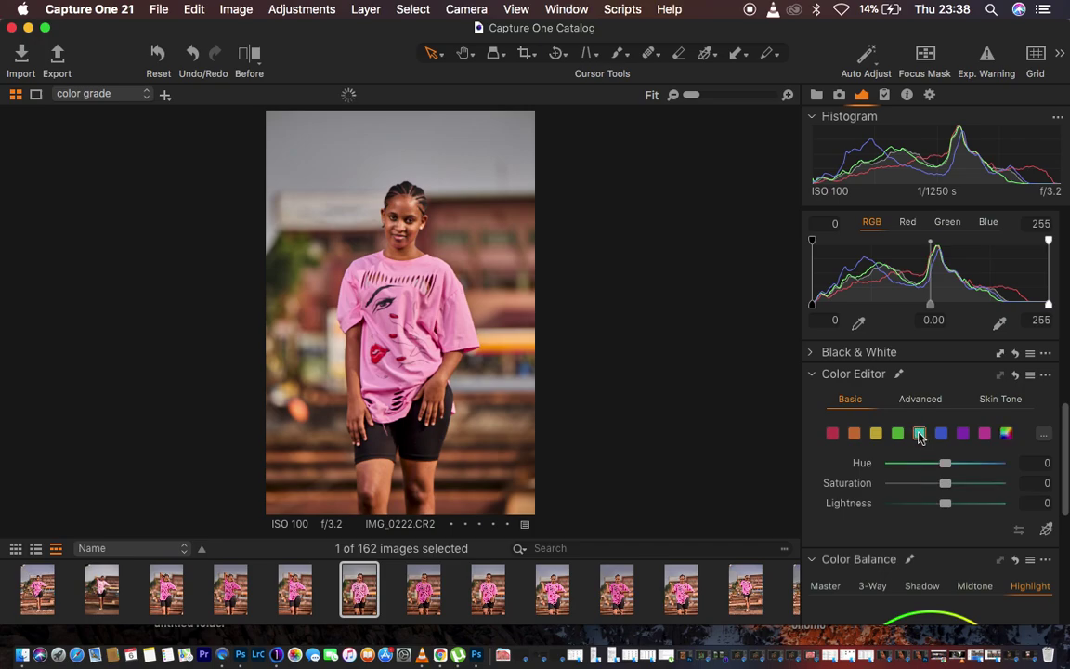
{"action": "left_click_drag", "start_coordinate": [946, 483], "coordinate": [1016, 485]}
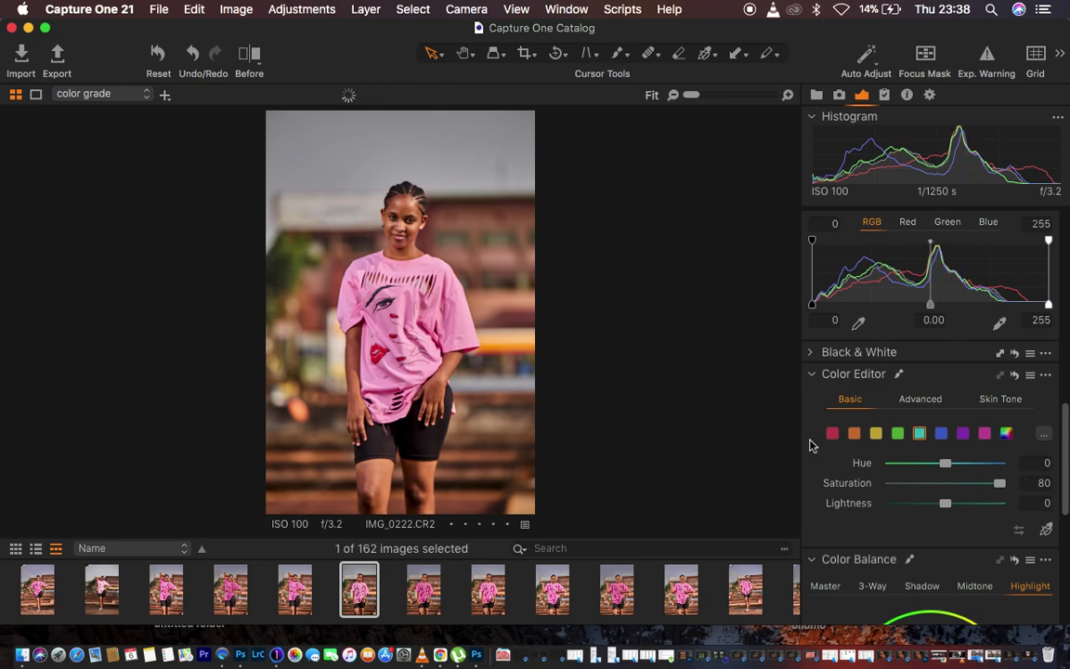
{"action": "left_click", "coordinate": [941, 434]}
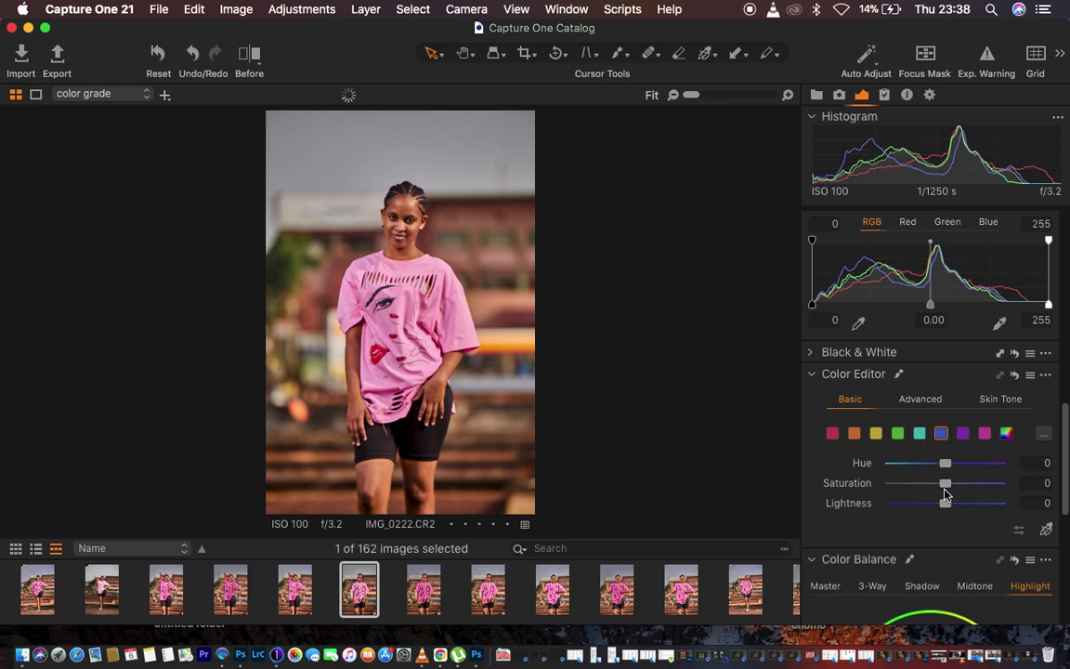
{"action": "left_click_drag", "start_coordinate": [945, 483], "coordinate": [1026, 483]}
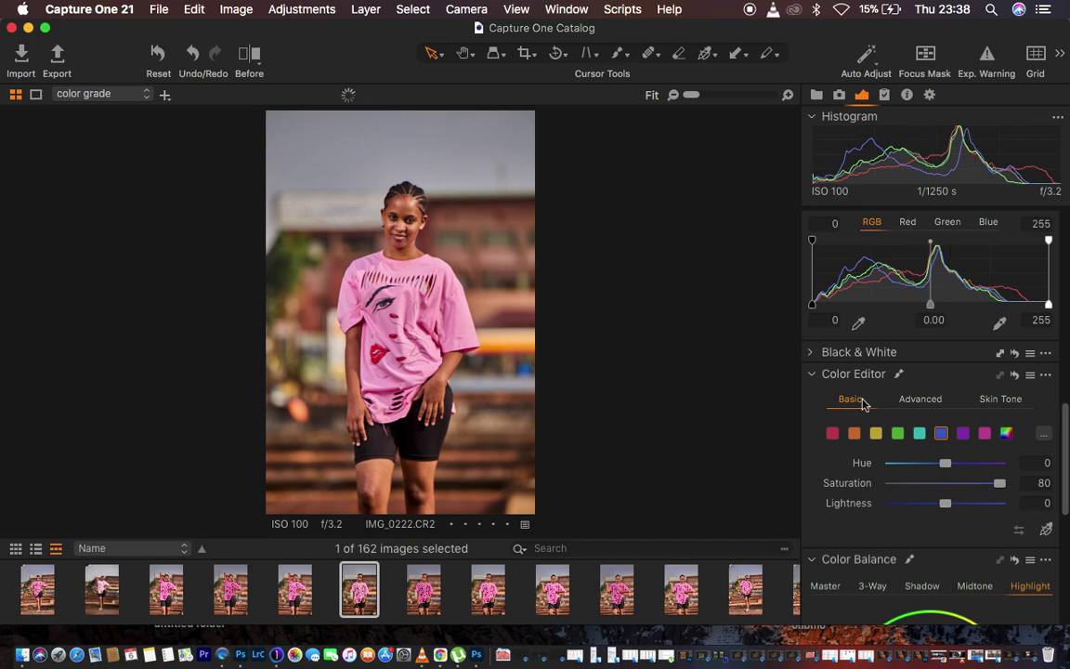
- Set the saturation of the magenta color range to 34.9 in the basic Color Editor
{"action": "left_click", "coordinate": [985, 433]}
{"action": "left_click_drag", "start_coordinate": [947, 483], "coordinate": [1052, 483]}
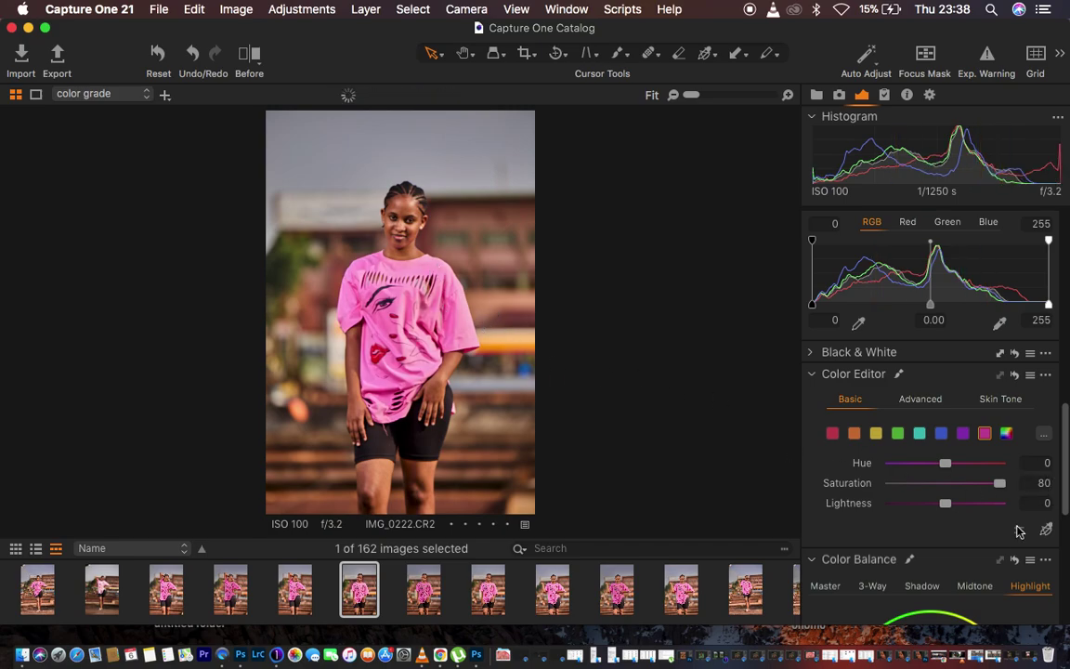
{"action": "left_click_drag", "start_coordinate": [1004, 484], "coordinate": [968, 488]}
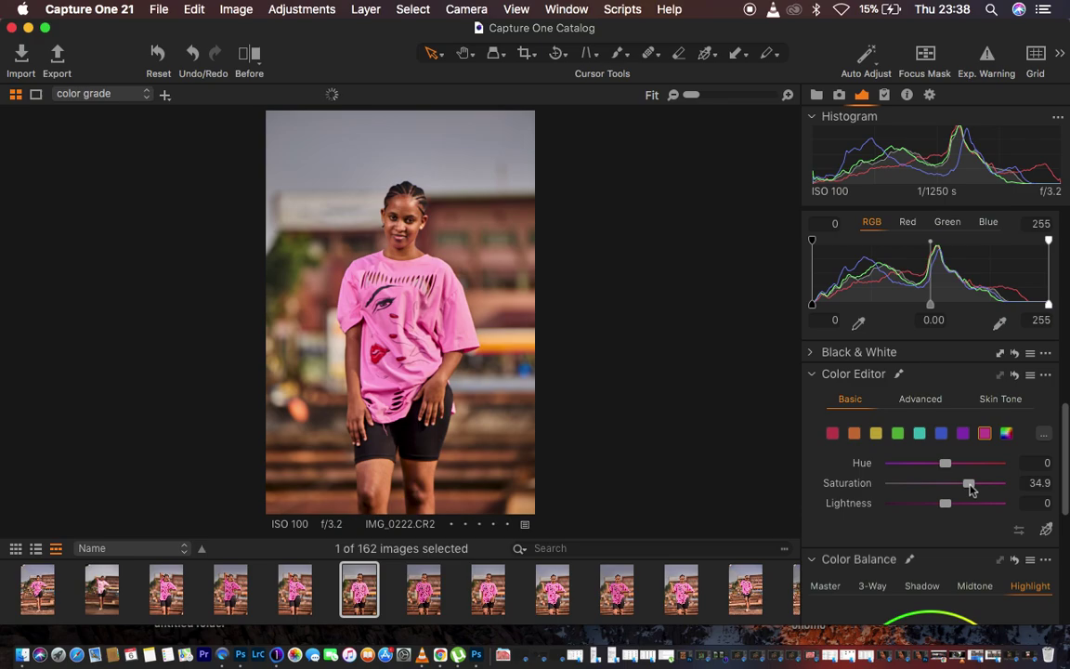
- Sample the skin color from the woman's cheek for the Color Editor's Skin Tone correction
{"action": "left_click", "coordinate": [997, 401]}
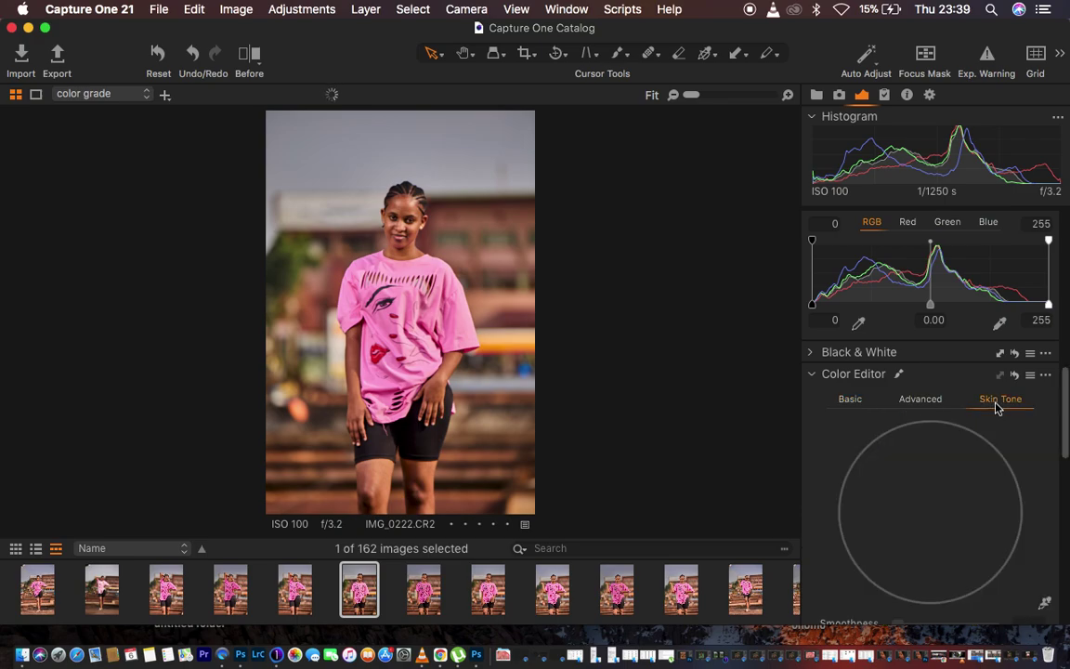
{"action": "left_click", "coordinate": [1046, 604]}
{"action": "left_click_drag", "start_coordinate": [1067, 443], "coordinate": [1067, 473]}
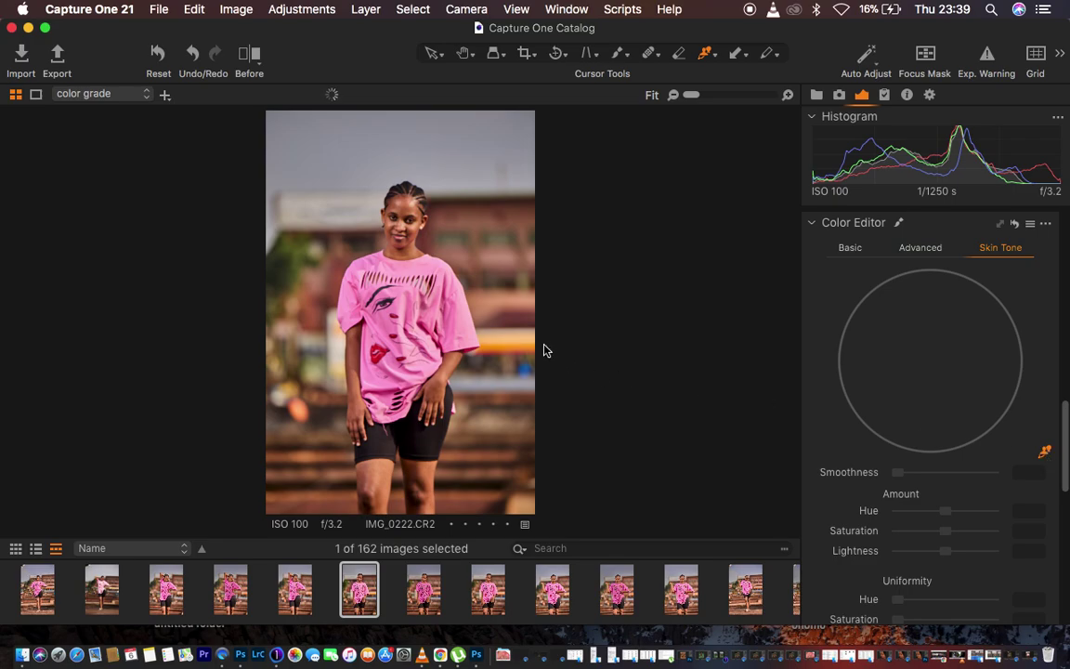
{"action": "key", "text": "super+plus"}
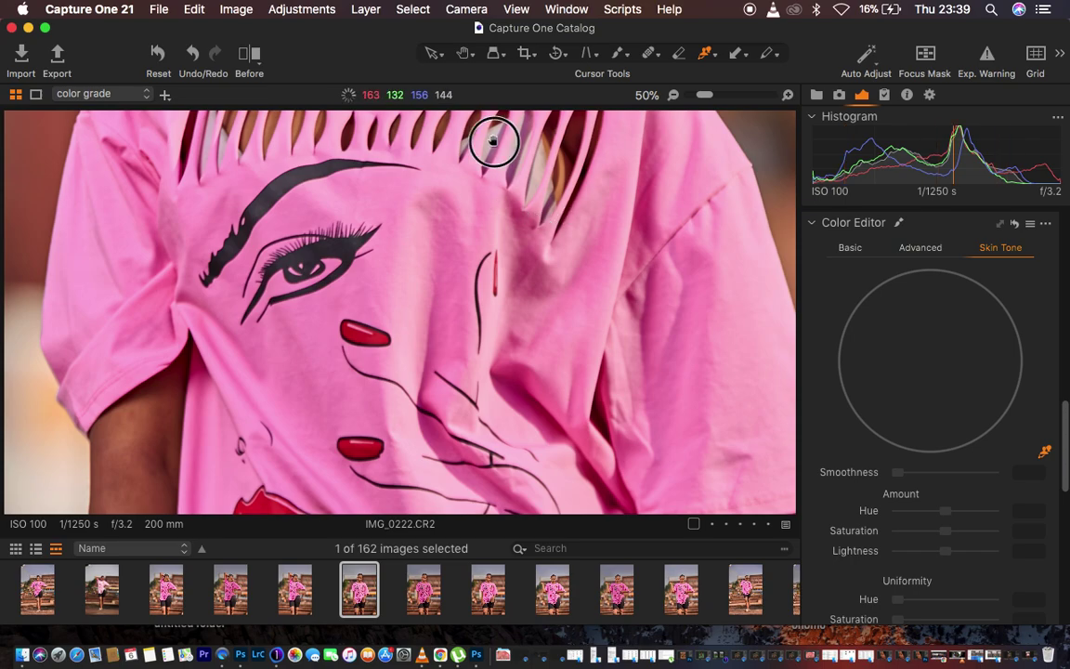
{"action": "key", "text": "super+0"}
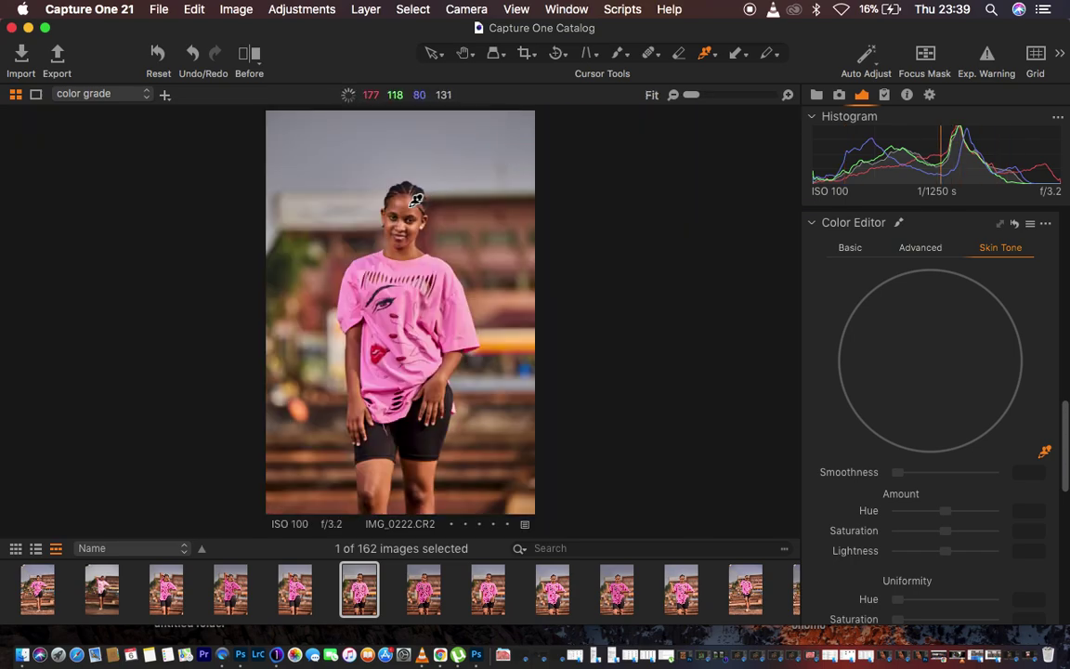
{"action": "key", "text": "super+plus"}
{"action": "key", "text": "super+plus"}
{"action": "key", "text": "super+plus"}
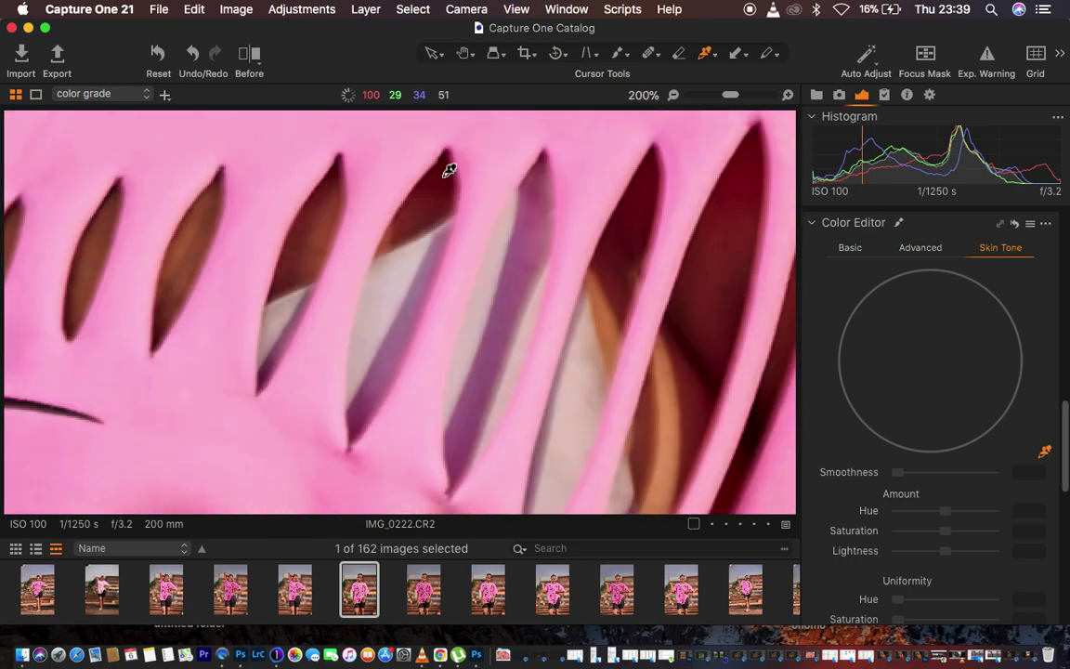
{"action": "left_click_drag", "start_coordinate": [442, 167], "coordinate": [484, 397]}
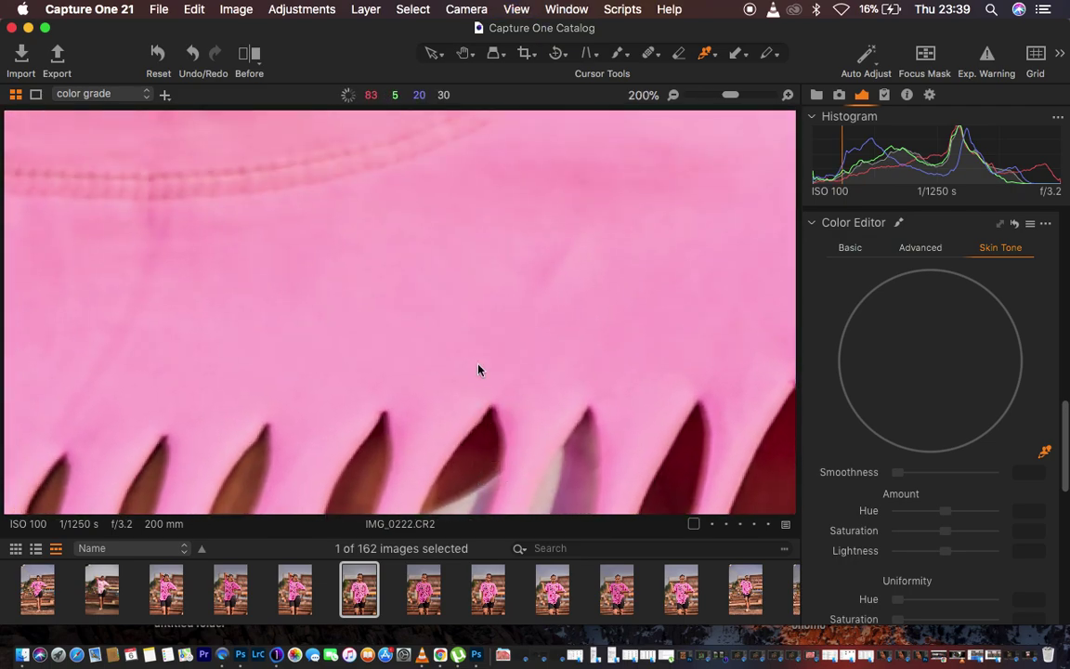
{"action": "left_click_drag", "start_coordinate": [394, 135], "coordinate": [501, 459]}
{"action": "left_click_drag", "start_coordinate": [520, 179], "coordinate": [485, 334]}
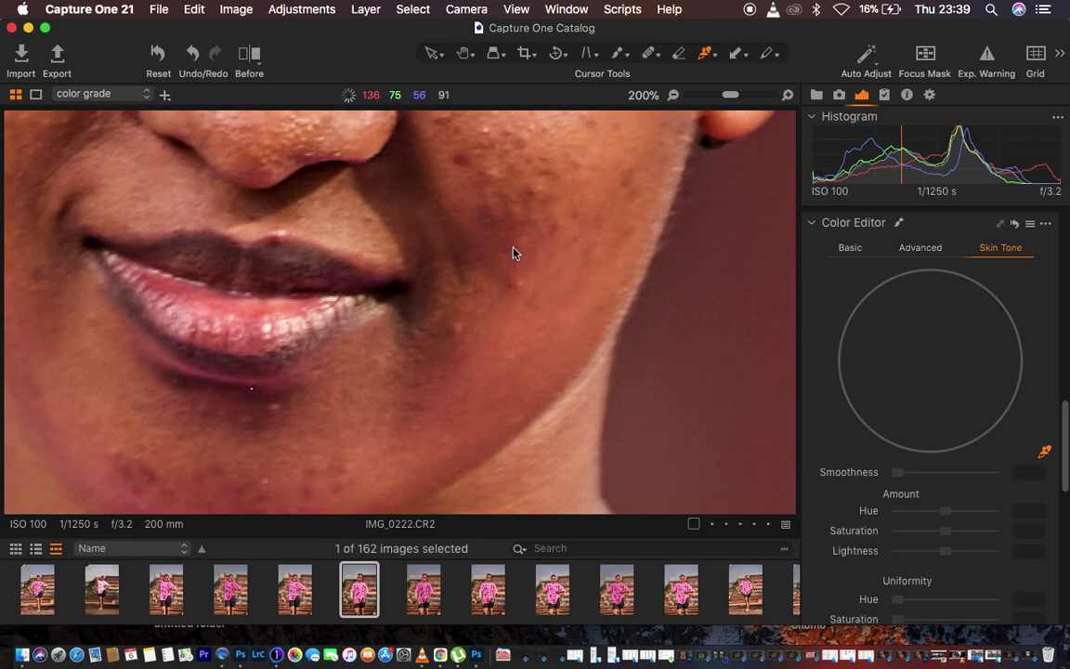
{"action": "left_click_drag", "start_coordinate": [559, 158], "coordinate": [590, 389]}
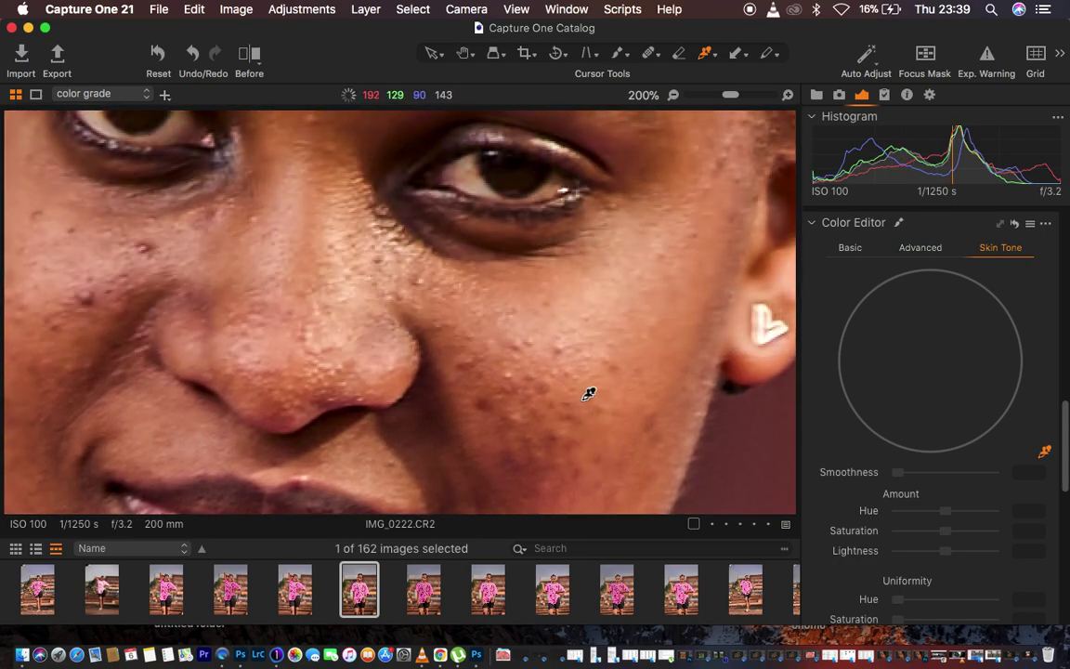
{"action": "key", "text": "super+minus"}
{"action": "key", "text": "super+minus"}
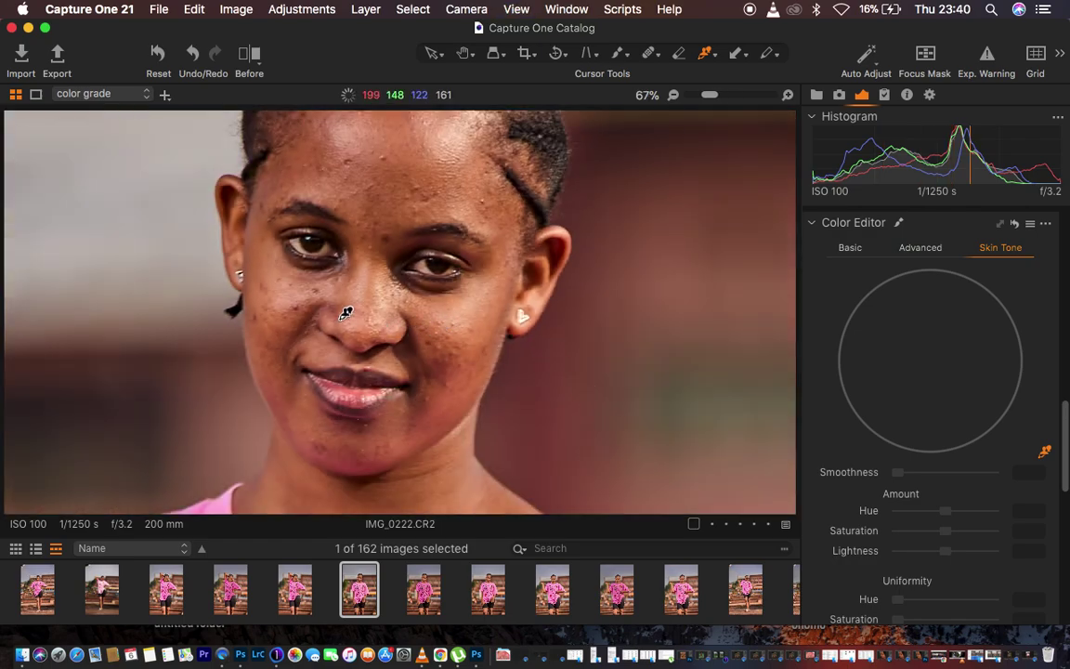
{"action": "left_click", "coordinate": [488, 332]}
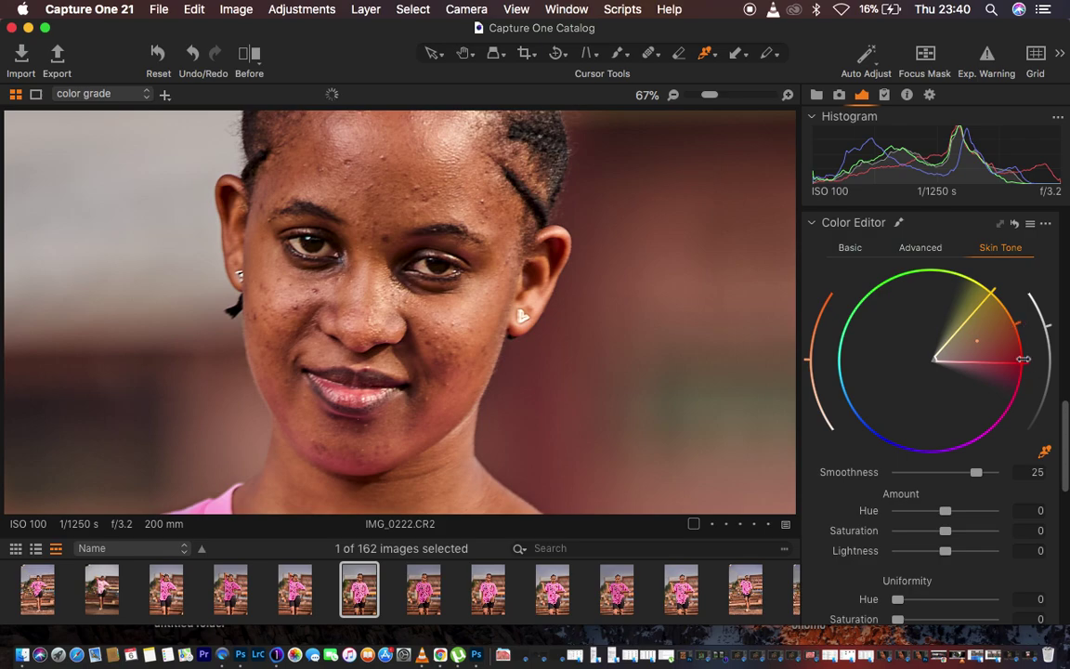
- Narrow the selected skin tone hue range slightly at its red edge on the color wheel
{"action": "key", "text": "super+minus"}
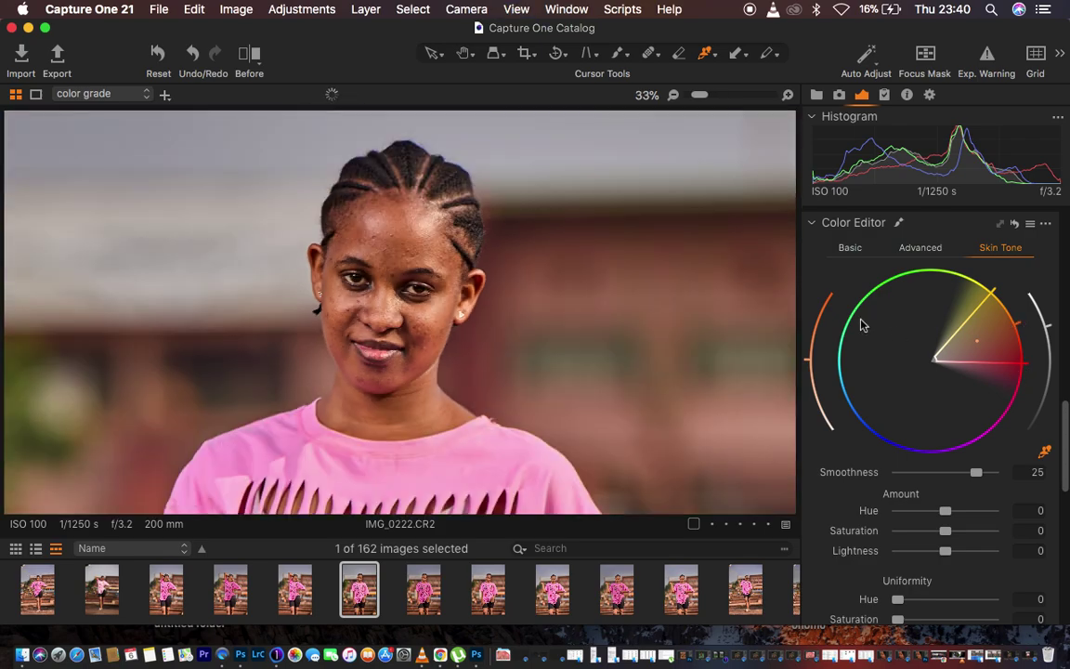
{"action": "key", "text": "super+minus"}
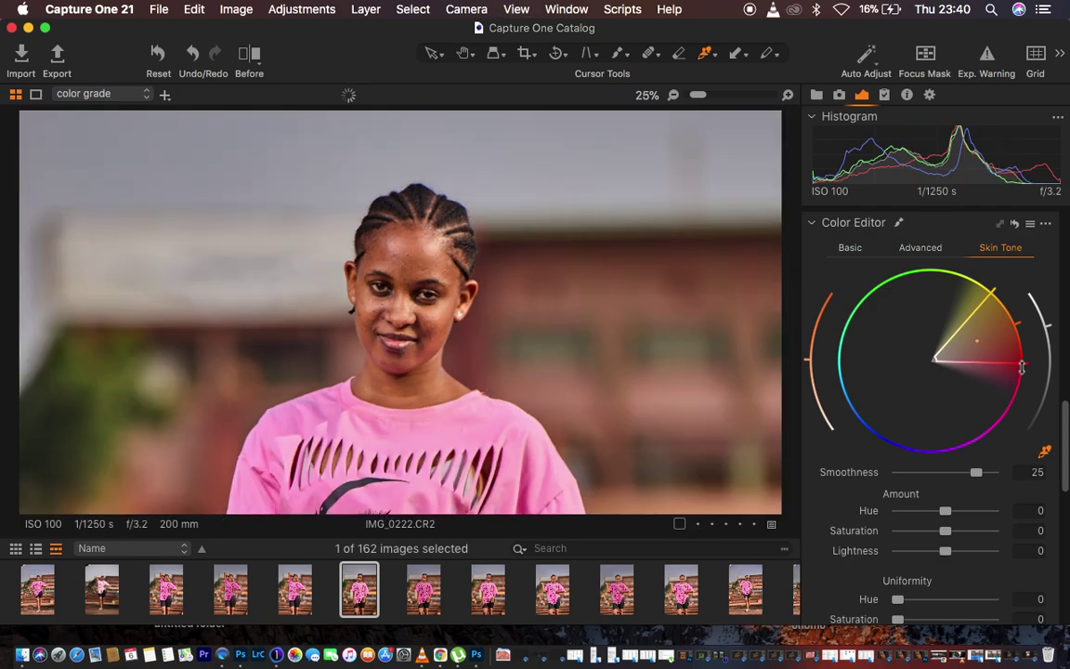
{"action": "left_click_drag", "start_coordinate": [1027, 363], "coordinate": [1028, 348]}
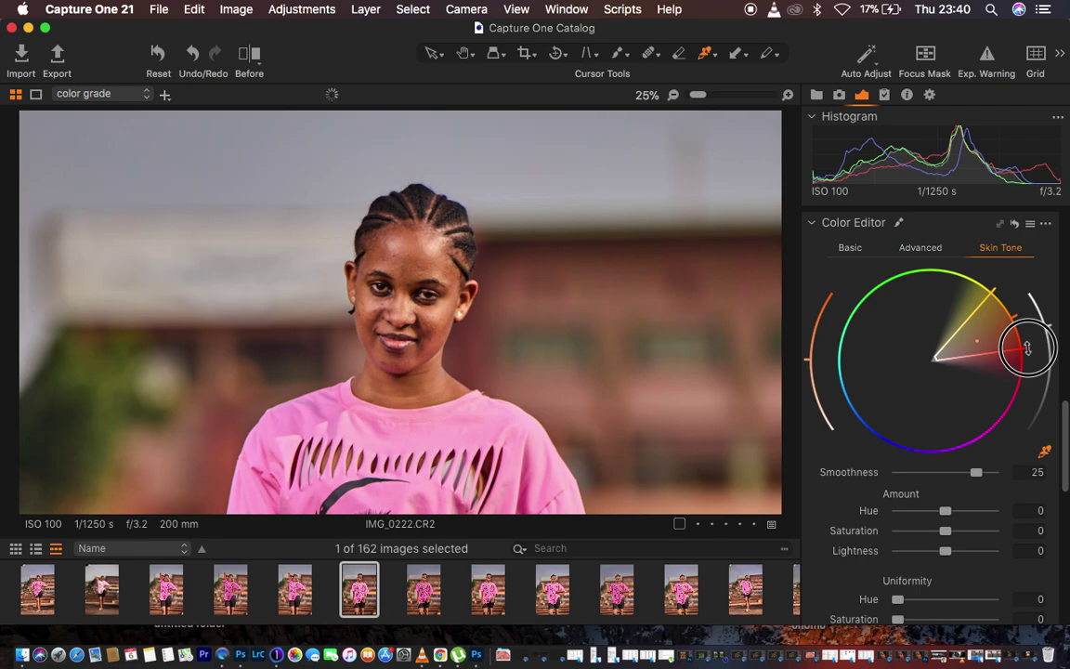
{"action": "left_click_drag", "start_coordinate": [1027, 347], "coordinate": [1029, 352]}
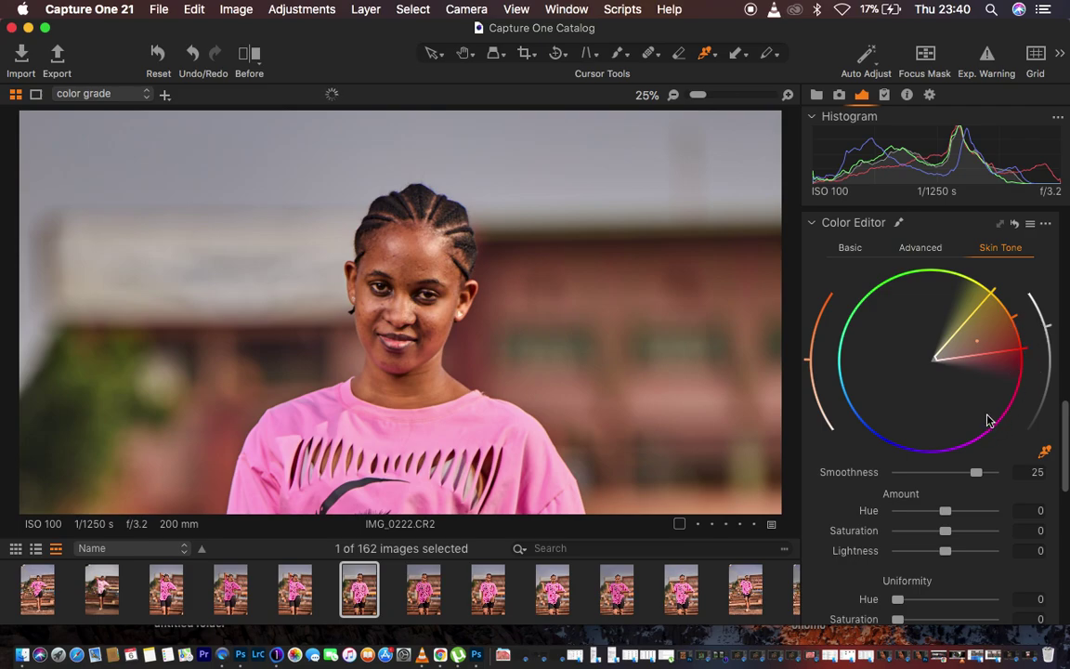
{"action": "key", "text": "super+b"}
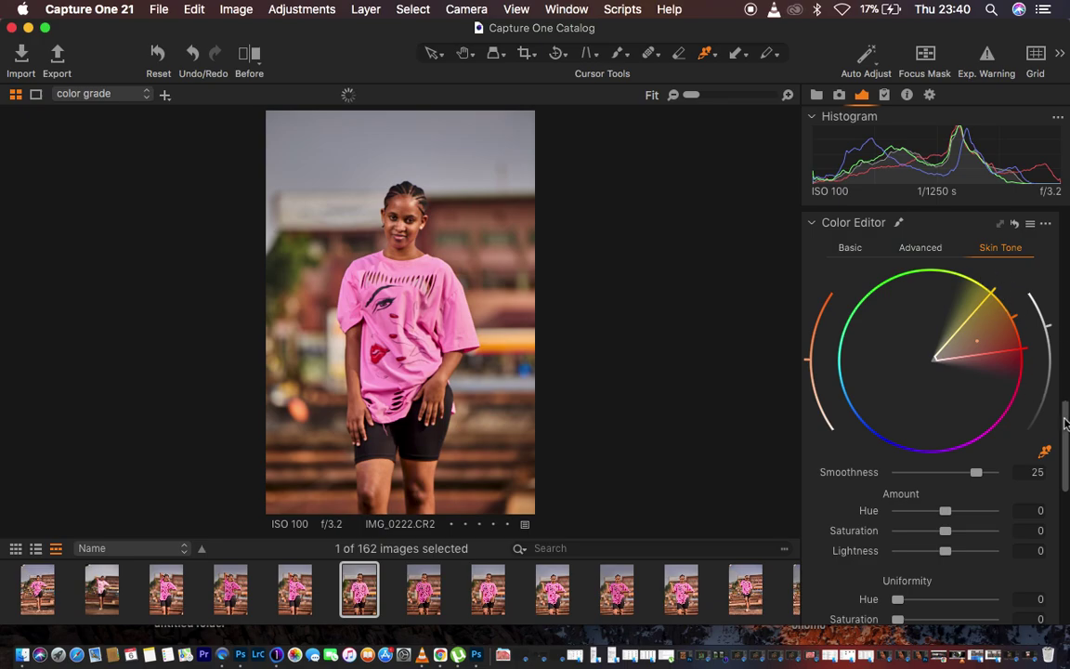
- Raise the skin tone Hue Uniformity to 64.7 while checking the face up close
{"action": "scroll", "coordinate": [1065, 424], "scroll_direction": "down", "scroll_amount": 3}
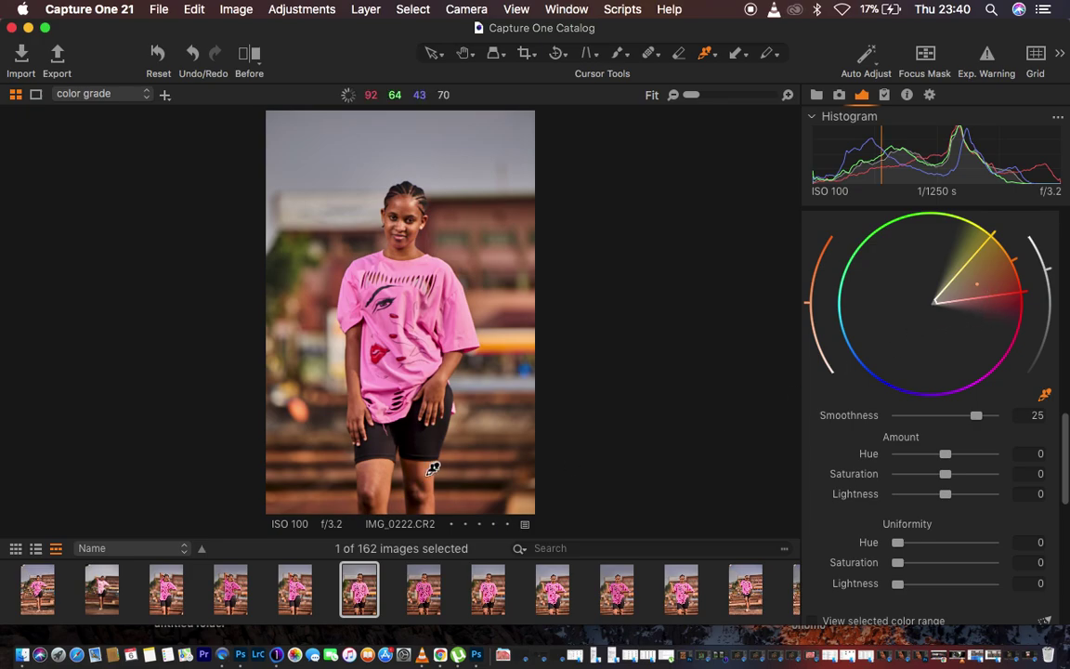
{"action": "scroll", "coordinate": [1061, 459], "scroll_direction": "down", "scroll_amount": 3}
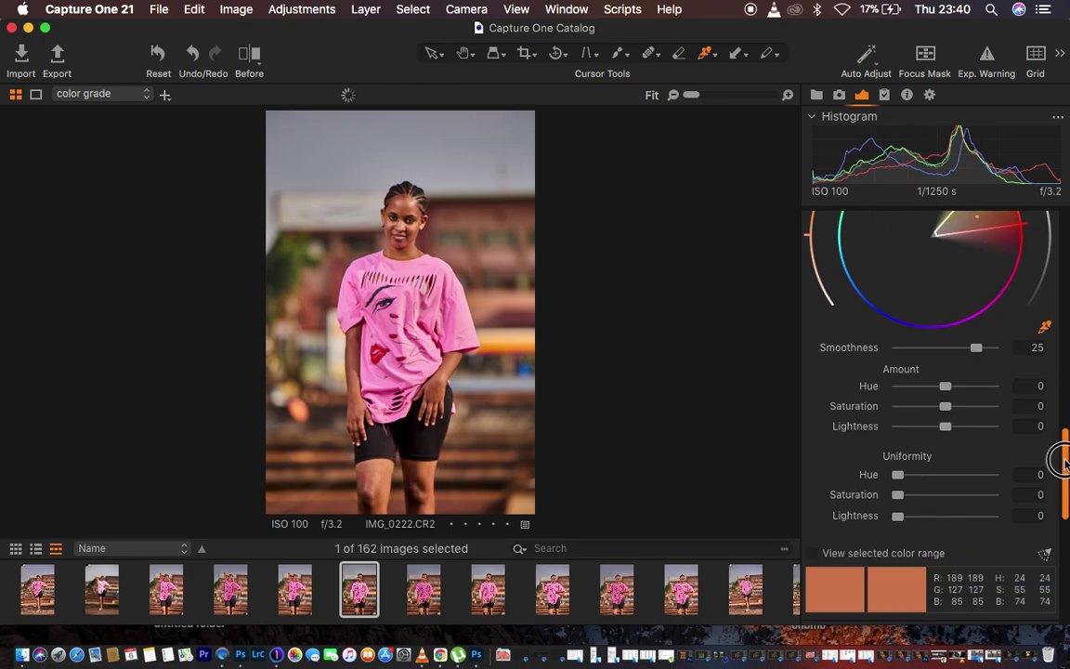
{"action": "scroll", "coordinate": [1062, 460], "scroll_direction": "down", "scroll_amount": 3}
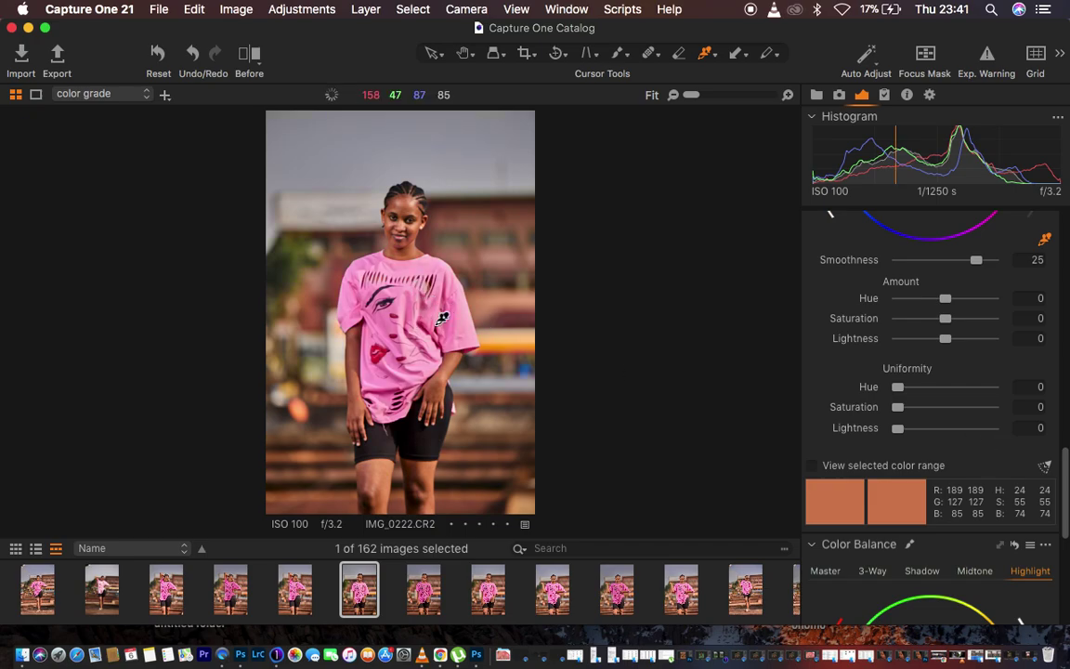
{"action": "key", "text": "super+equal"}
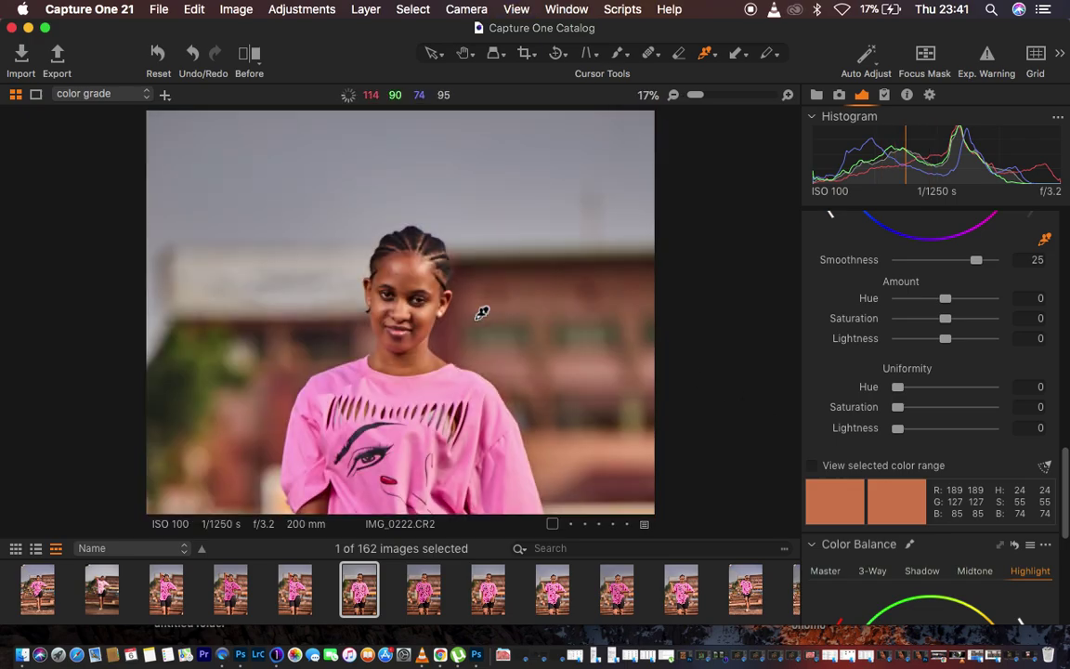
{"action": "key", "text": "super+equal"}
{"action": "key", "text": "super+equal"}
{"action": "key", "text": "super+equal"}
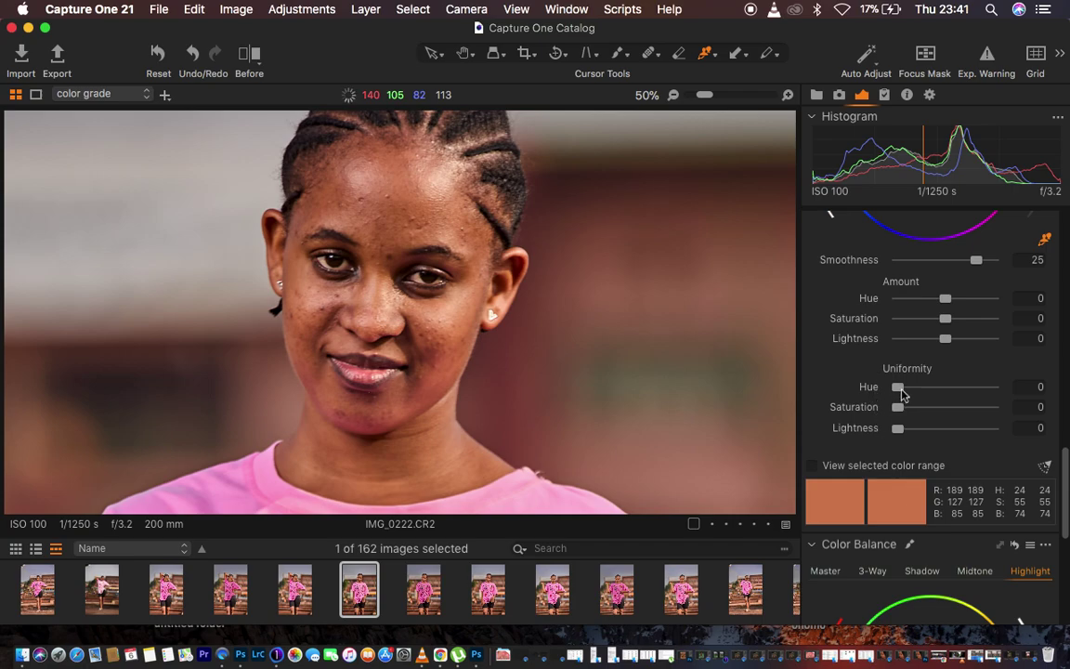
{"action": "left_click_drag", "start_coordinate": [899, 392], "coordinate": [950, 386]}
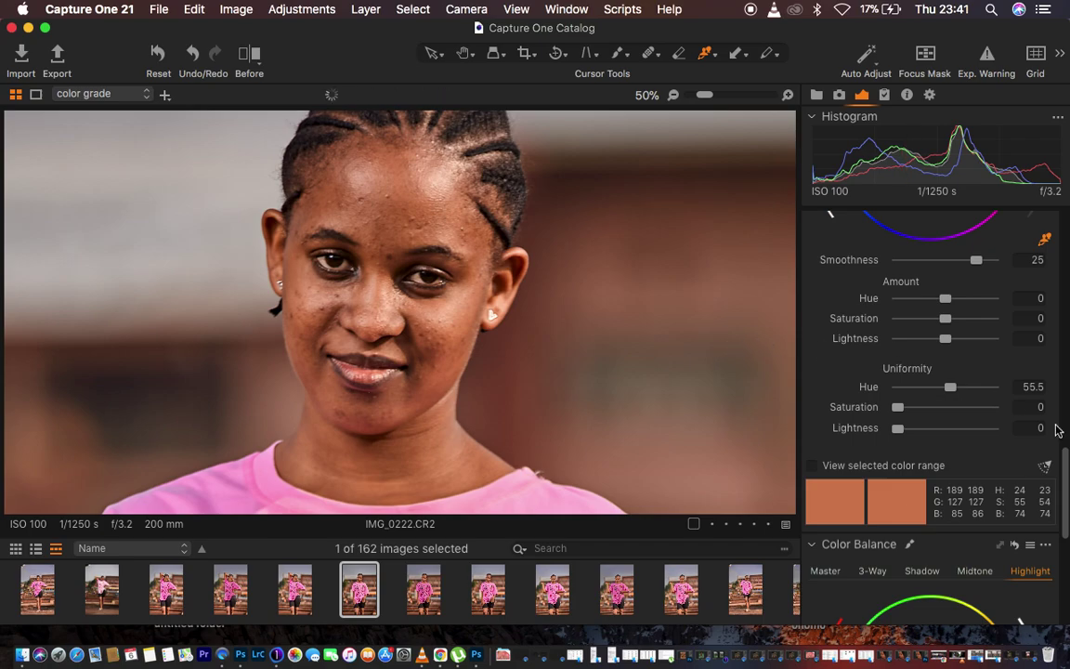
{"action": "left_click_drag", "start_coordinate": [954, 387], "coordinate": [964, 396]}
- Raise the skin tone Saturation Uniformity to 29.3
{"action": "left_click_drag", "start_coordinate": [900, 409], "coordinate": [920, 409]}
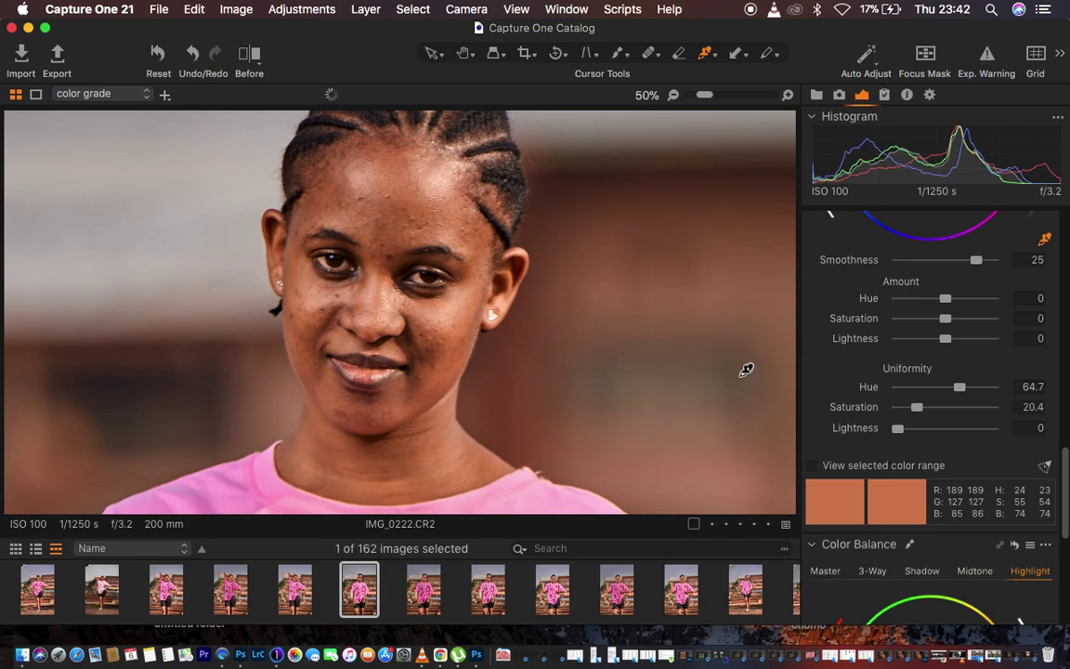
{"action": "key", "text": "super+minus"}
{"action": "key", "text": "super+minus"}
{"action": "key", "text": "super+minus"}
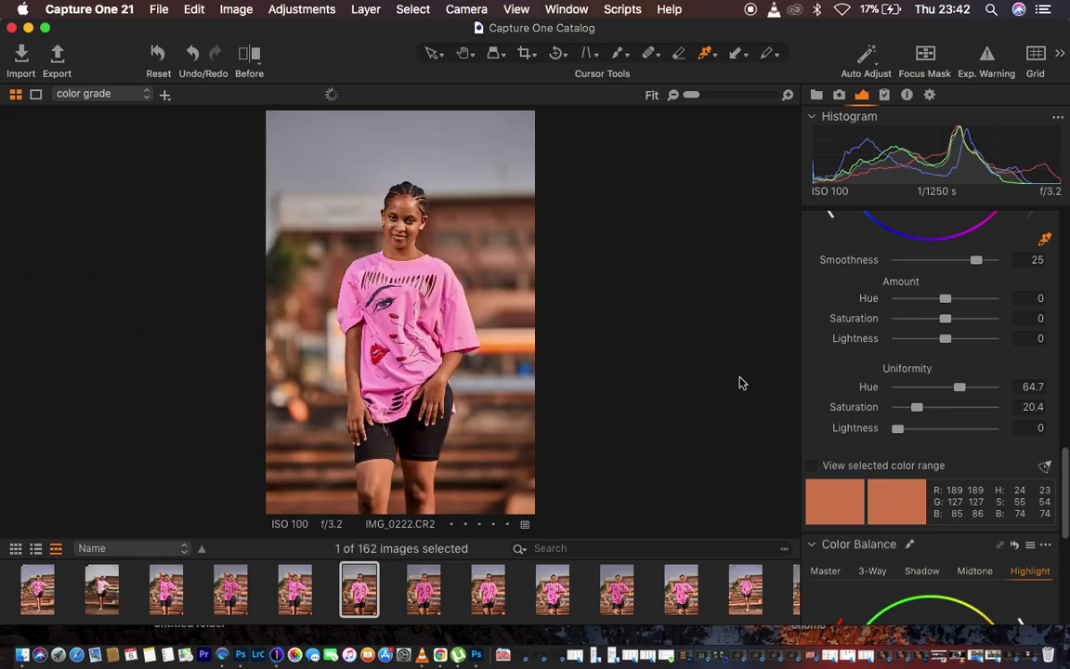
{"action": "left_click_drag", "start_coordinate": [916, 407], "coordinate": [929, 414]}
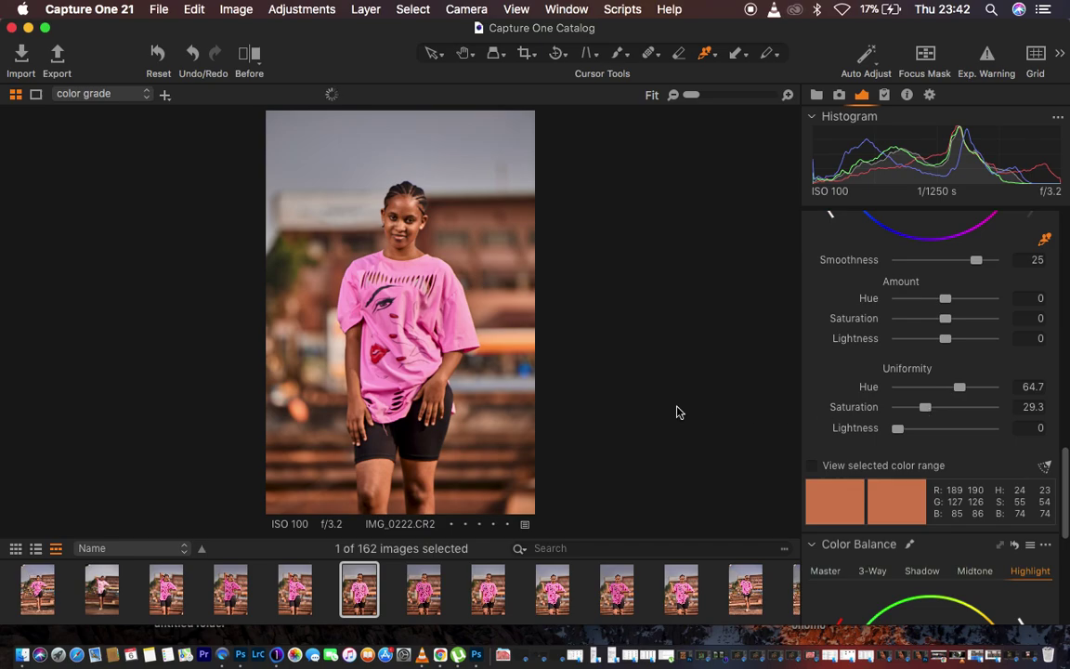
- Compare the face before and after the edits in the split view, sweeping the divider across the whole face
{"action": "scroll", "coordinate": [676, 411], "scroll_direction": "up", "scroll_amount": 3}
{"action": "scroll", "coordinate": [683, 399], "scroll_direction": "up", "scroll_amount": 2}
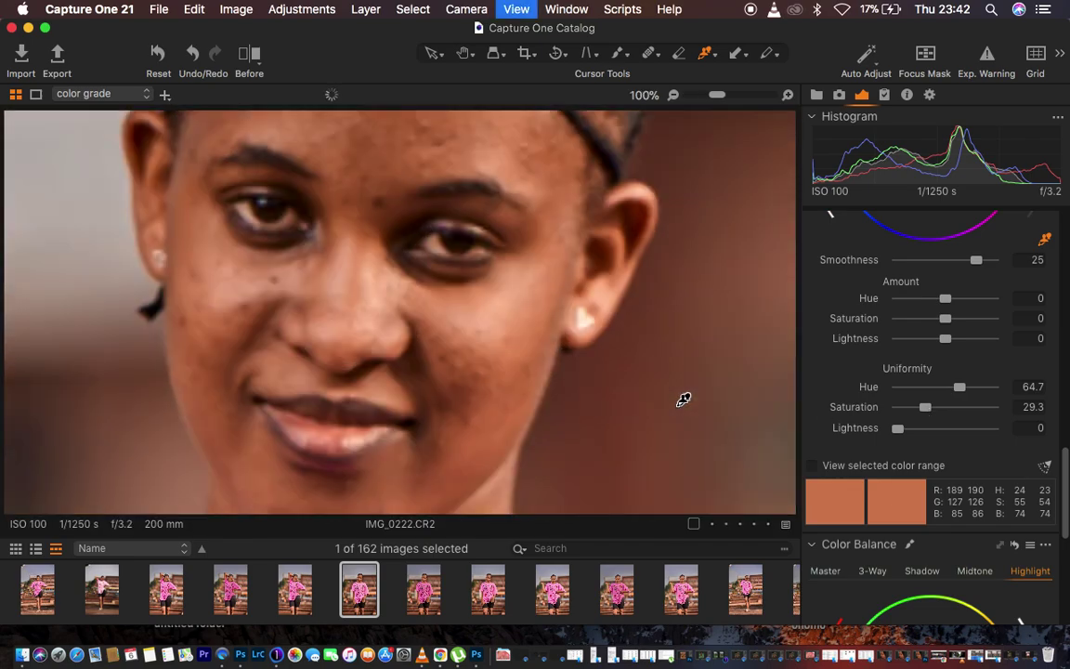
{"action": "left_click", "coordinate": [253, 64]}
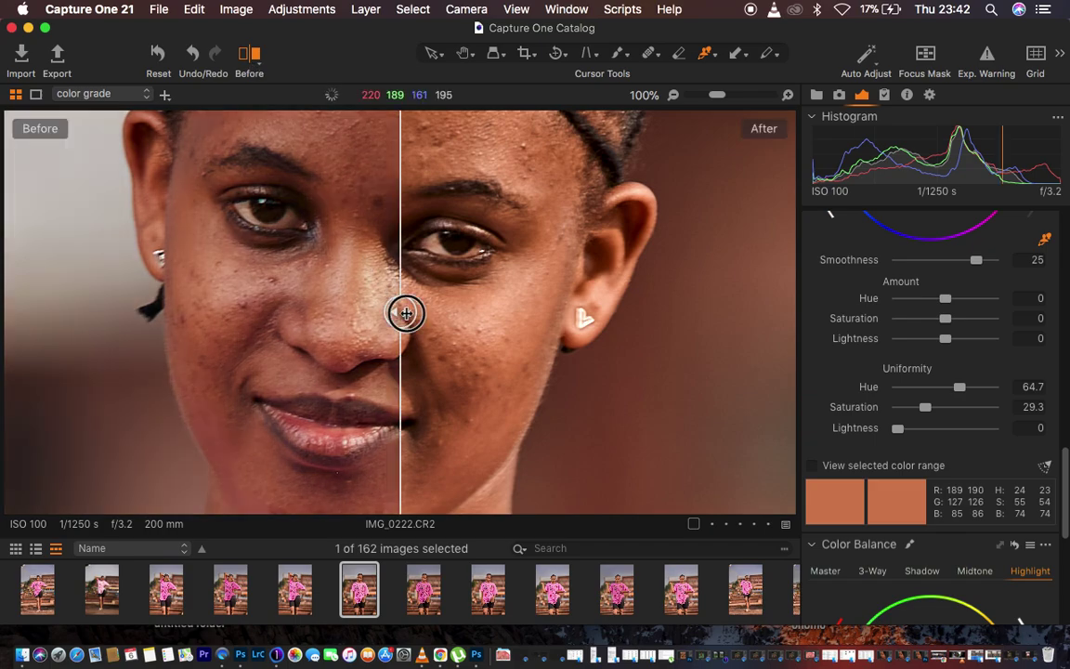
{"action": "left_click_drag", "start_coordinate": [152, 316], "coordinate": [104, 317]}
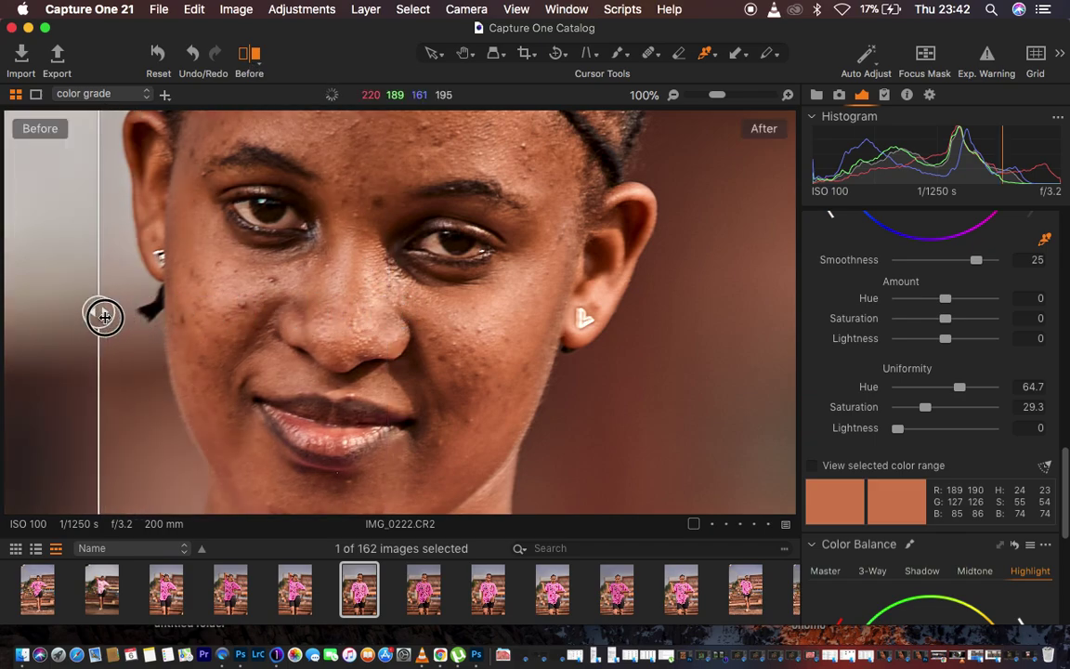
{"action": "left_click_drag", "start_coordinate": [104, 317], "coordinate": [750, 313]}
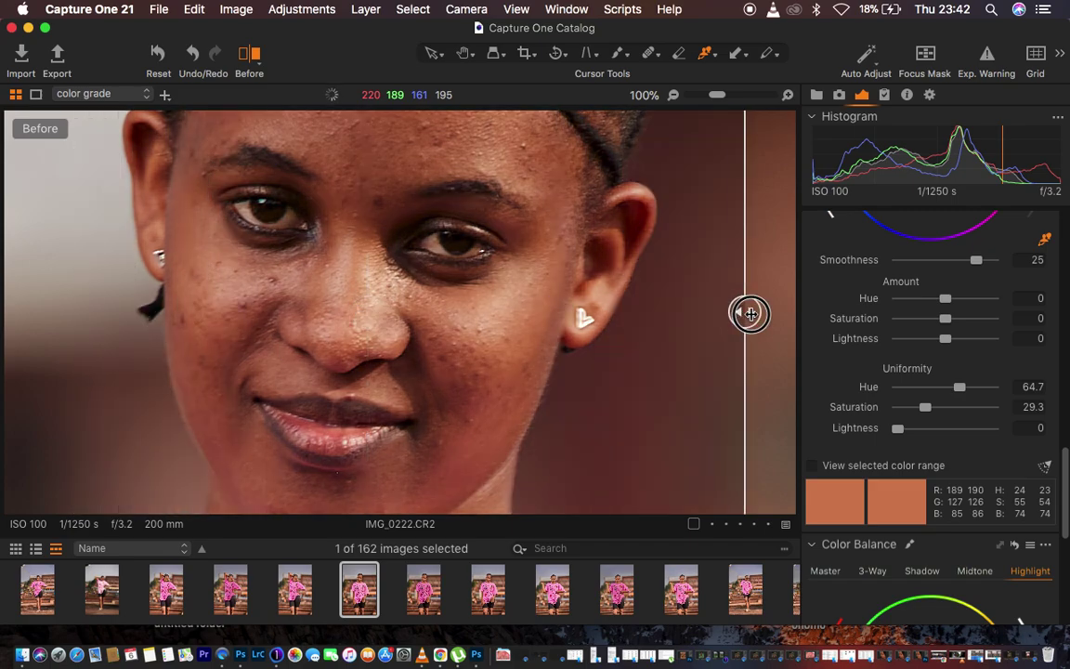
- Turn off the before/after comparison and fit the whole portrait in the viewer
{"action": "left_click", "coordinate": [251, 61]}
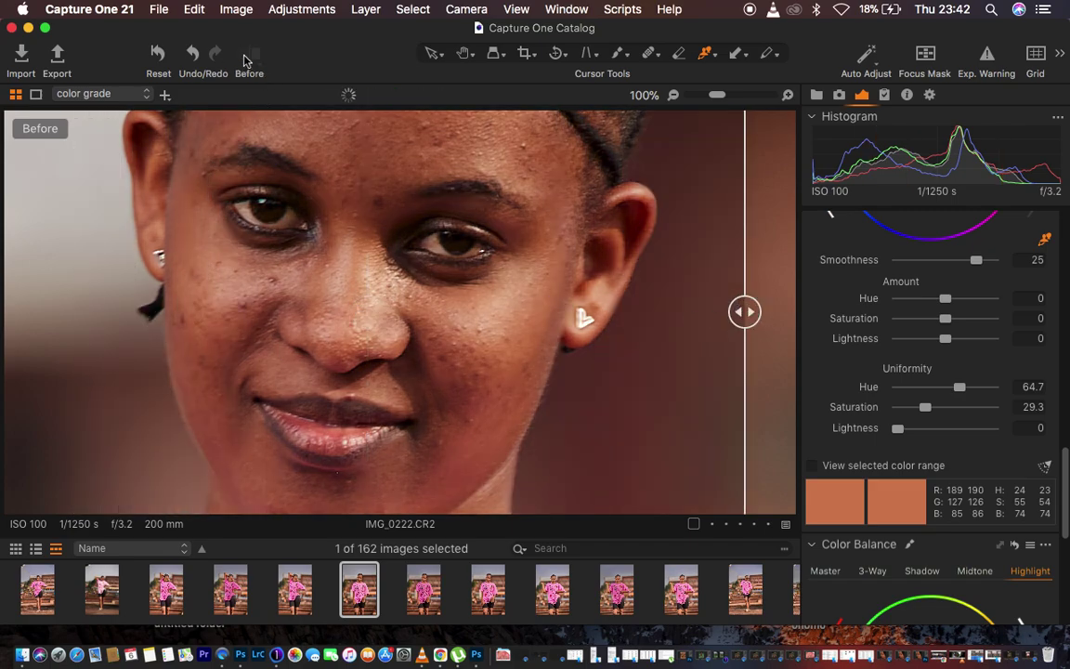
{"action": "key", "text": "super+minus"}
{"action": "key", "text": "super+minus"}
{"action": "key", "text": "super+minus"}
{"action": "key", "text": "super+minus"}
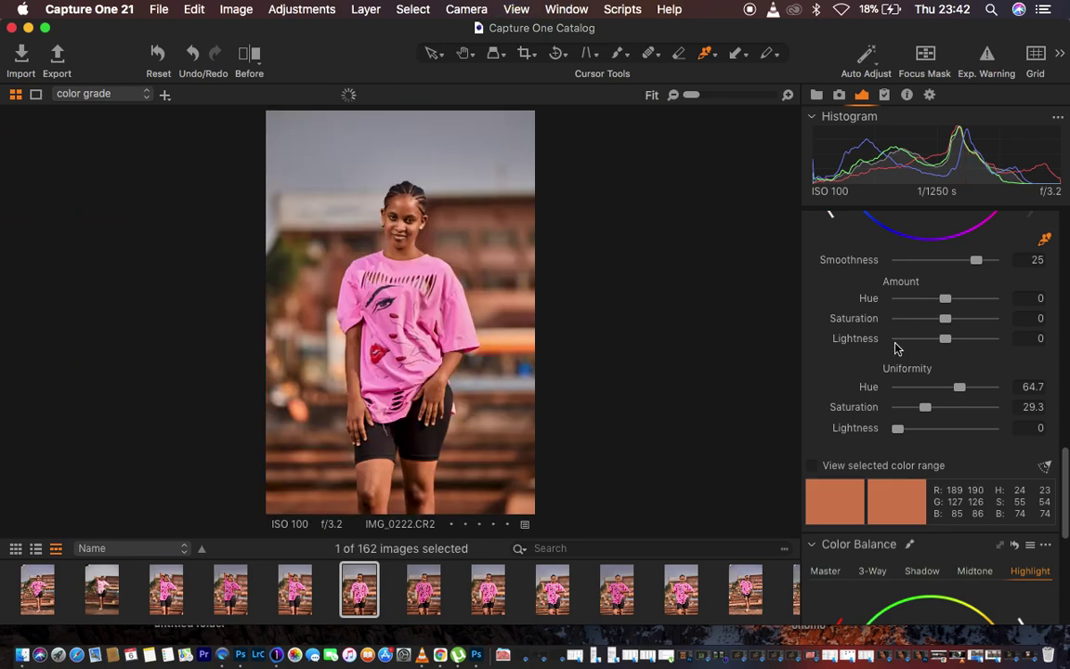
- On the color grade layer, set the High Dynamic Range Shadow to 17 and White to -6
{"action": "scroll", "coordinate": [962, 361], "scroll_direction": "up", "scroll_amount": 15}
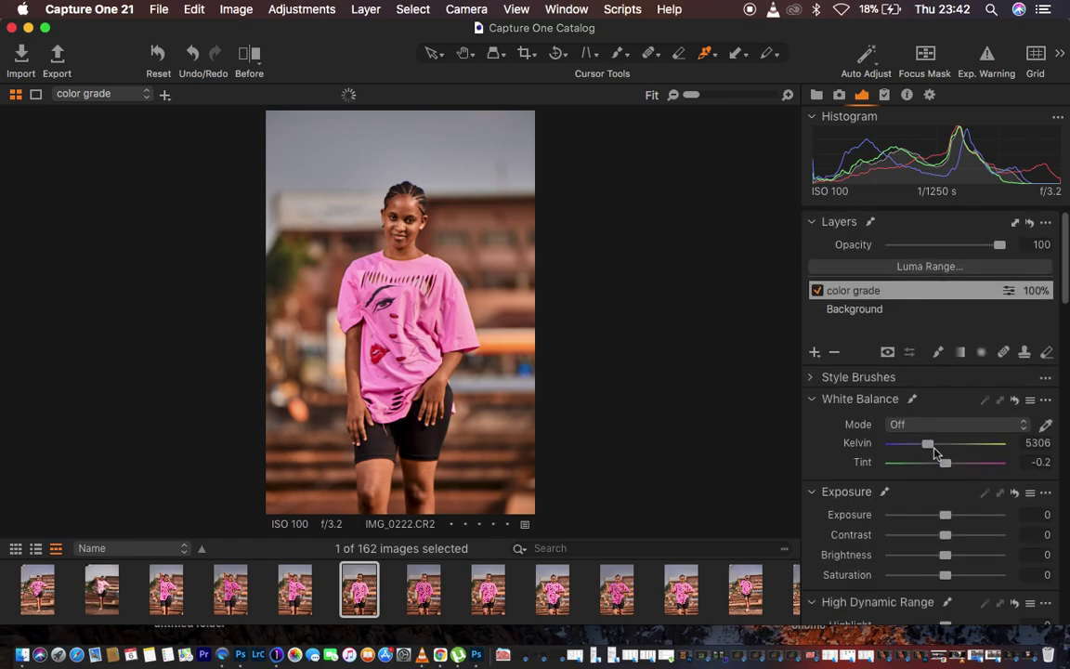
{"action": "scroll", "coordinate": [935, 452], "scroll_direction": "down", "scroll_amount": 3}
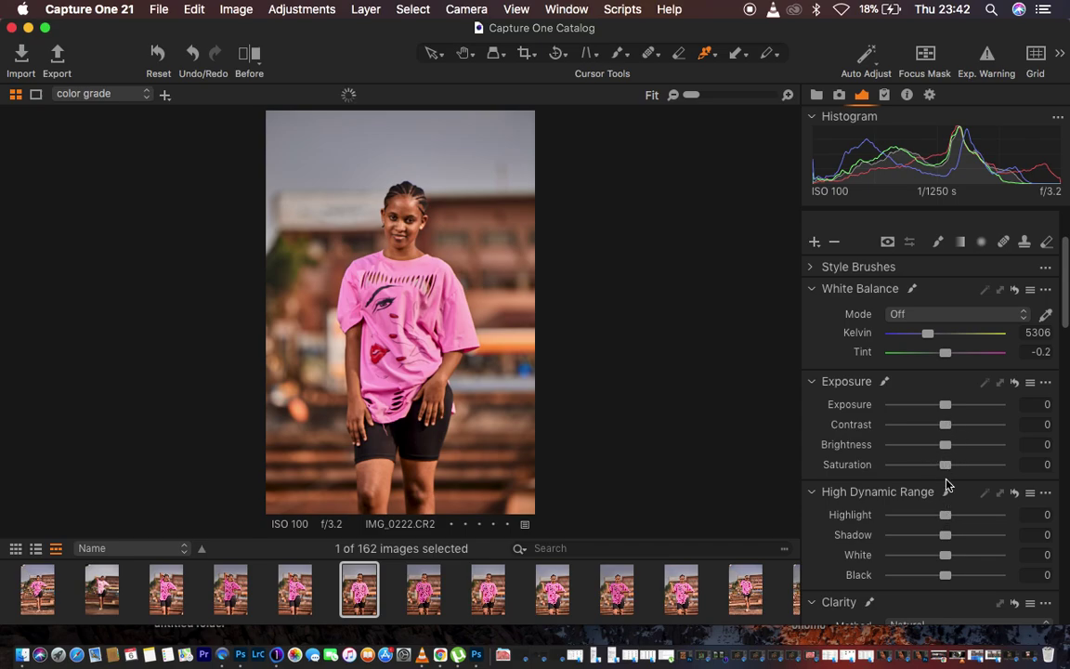
{"action": "left_click_drag", "start_coordinate": [948, 542], "coordinate": [954, 541]}
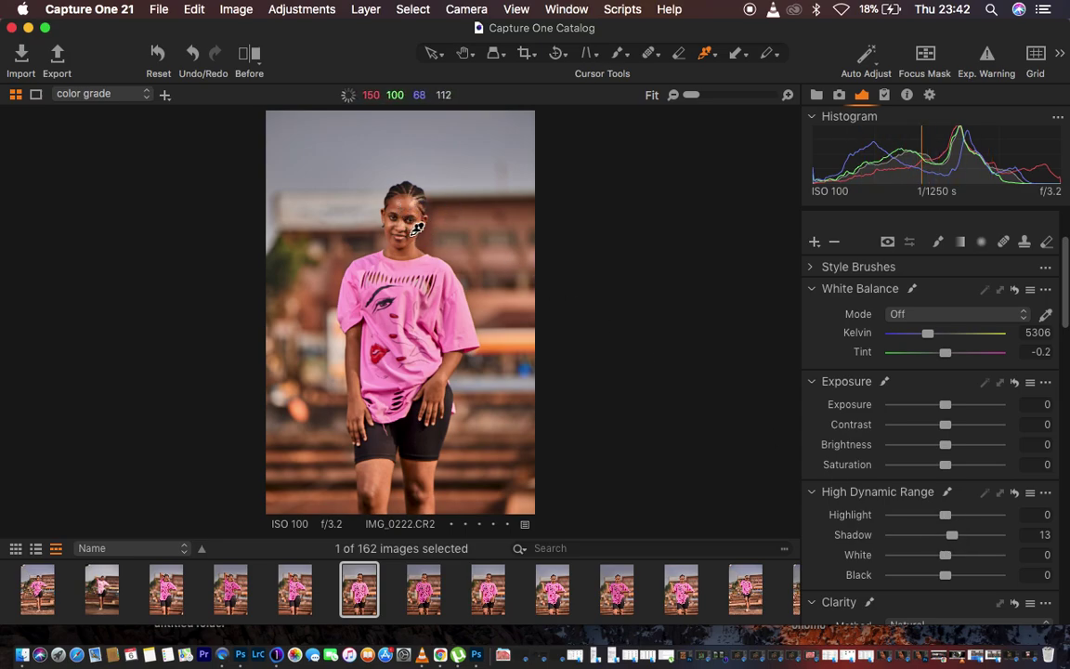
{"action": "left_click_drag", "start_coordinate": [950, 536], "coordinate": [943, 560]}
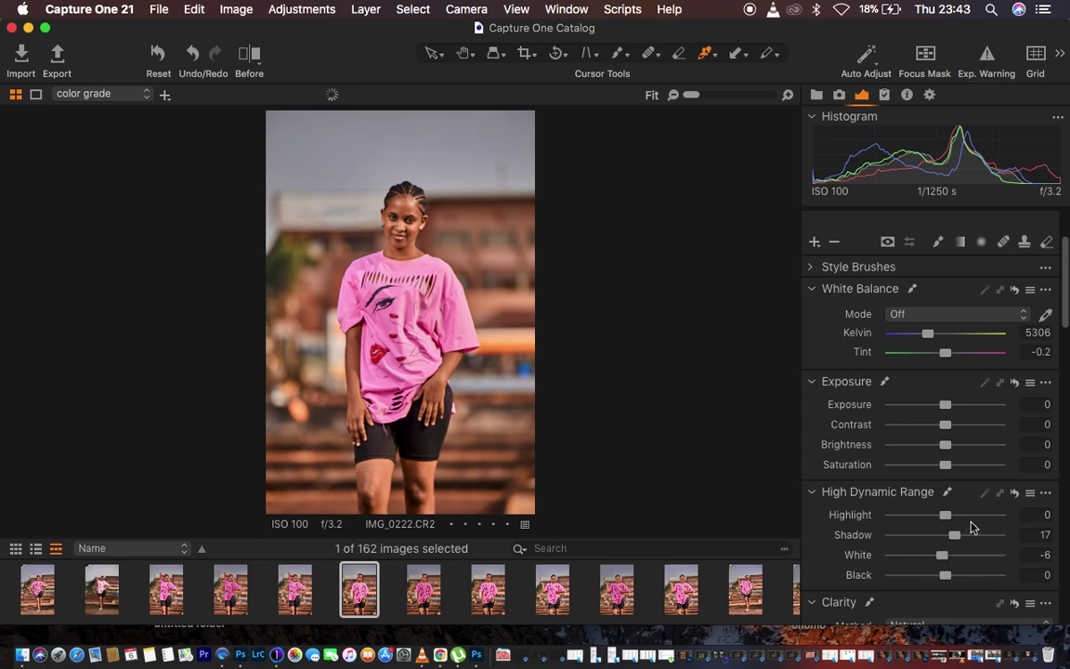
- On the Background layer, raise the Saturation of both the blue and cyan ranges to 80 with the basic Color Editor
{"action": "scroll", "coordinate": [967, 523], "scroll_direction": "down", "scroll_amount": 6}
{"action": "scroll", "coordinate": [971, 528], "scroll_direction": "down", "scroll_amount": 7}
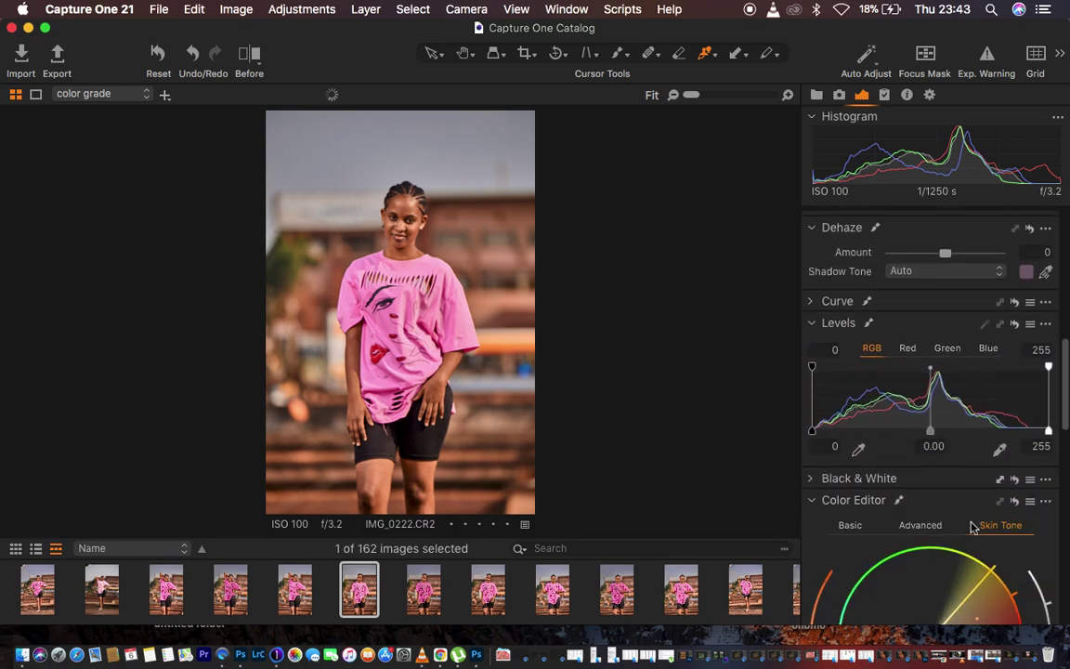
{"action": "scroll", "coordinate": [972, 527], "scroll_direction": "up", "scroll_amount": 1}
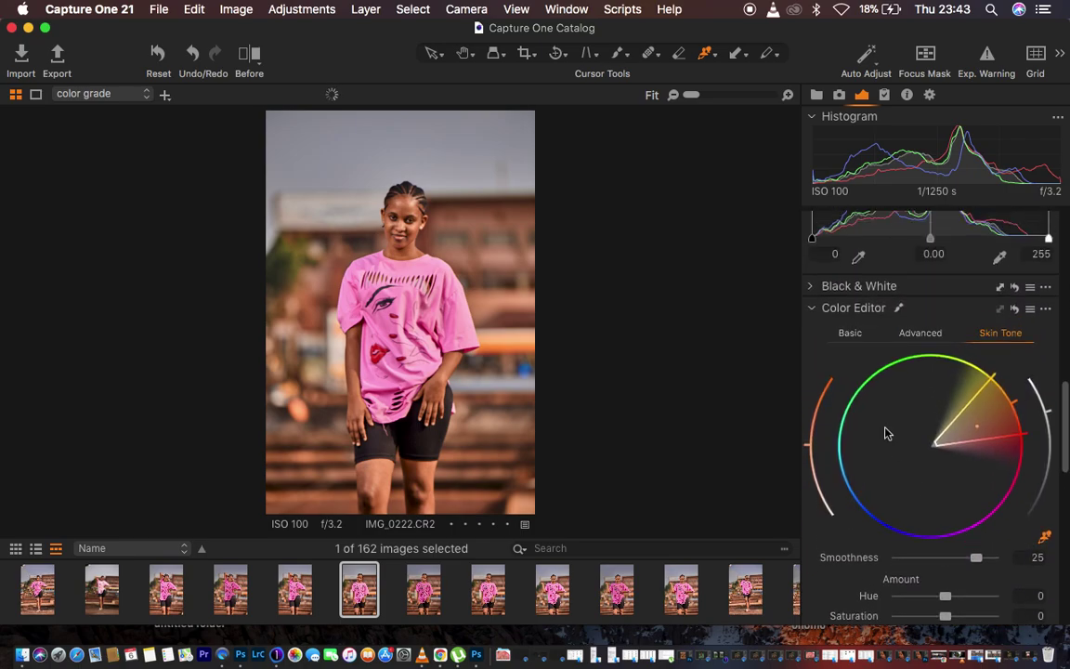
{"action": "left_click", "coordinate": [848, 336]}
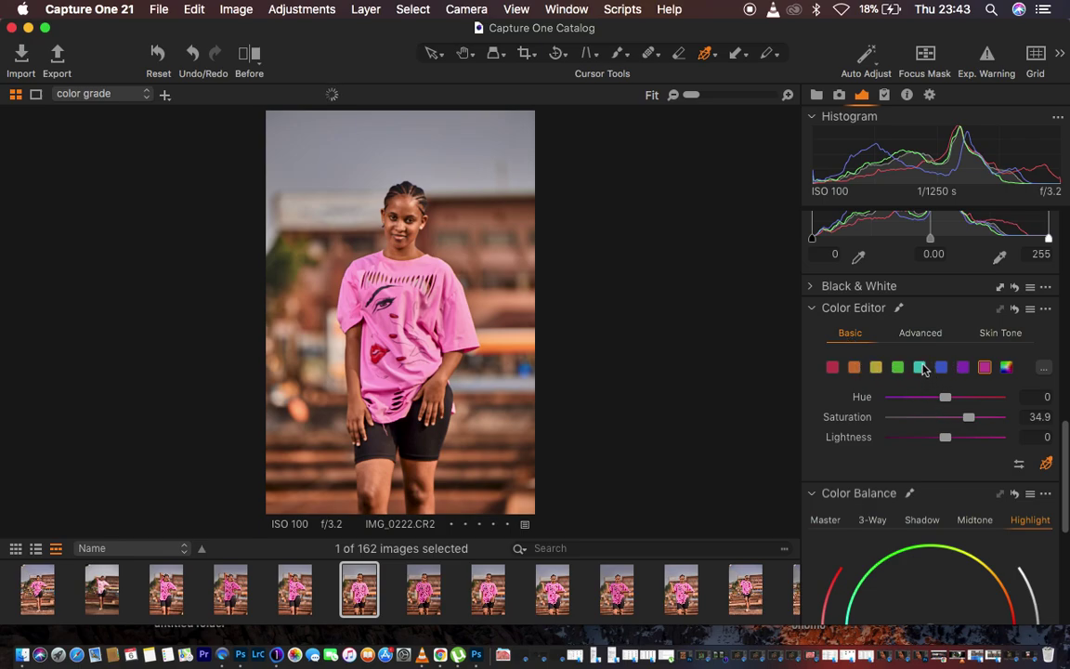
{"action": "scroll", "coordinate": [843, 304], "scroll_direction": "up", "scroll_amount": 15}
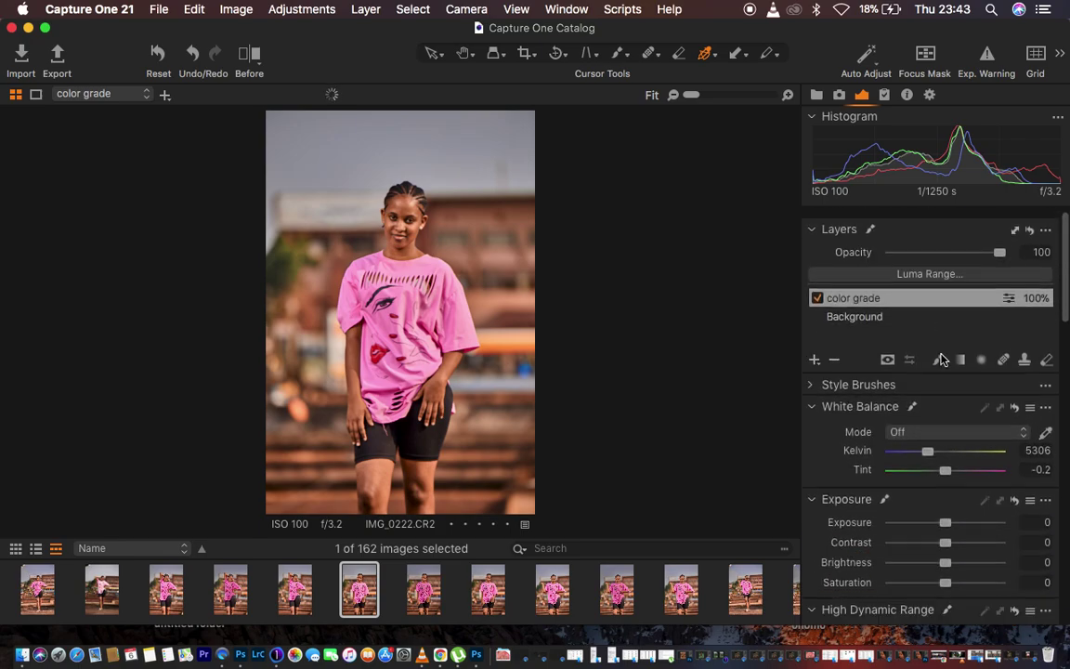
{"action": "left_click", "coordinate": [871, 313]}
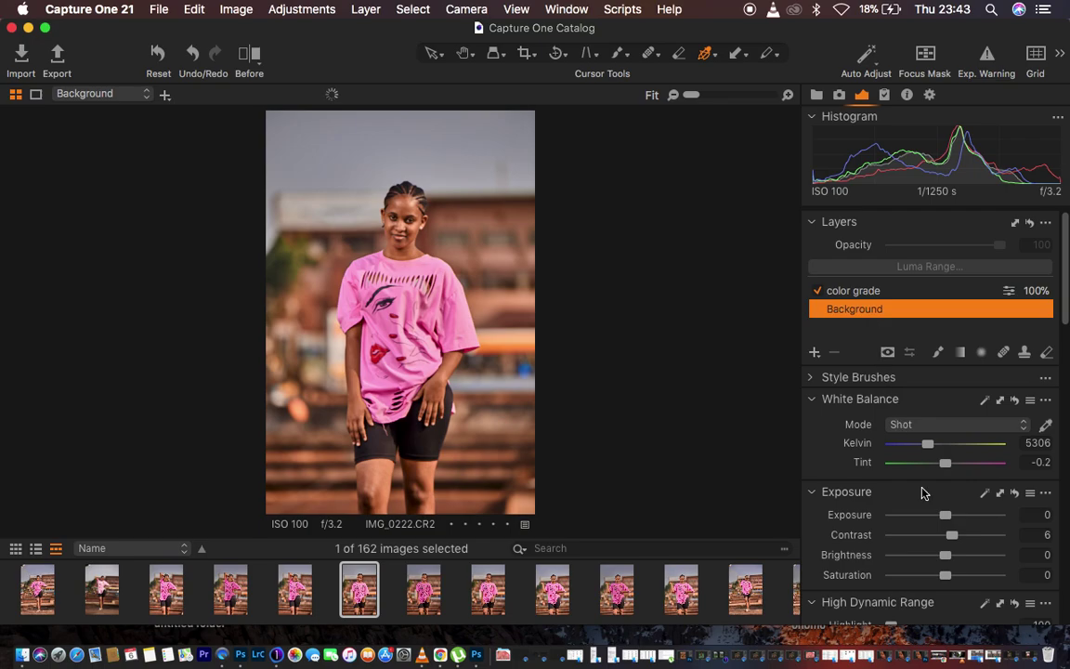
{"action": "scroll", "coordinate": [922, 493], "scroll_direction": "down", "scroll_amount": 4}
{"action": "scroll", "coordinate": [921, 493], "scroll_direction": "down", "scroll_amount": 2}
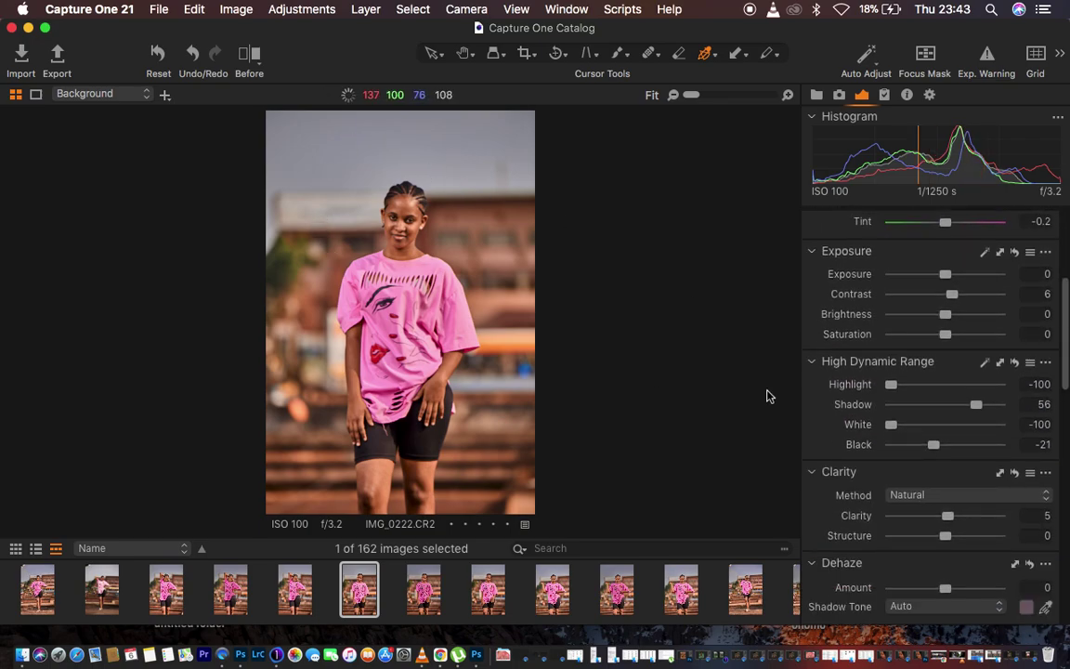
{"action": "scroll", "coordinate": [977, 559], "scroll_direction": "down", "scroll_amount": 8}
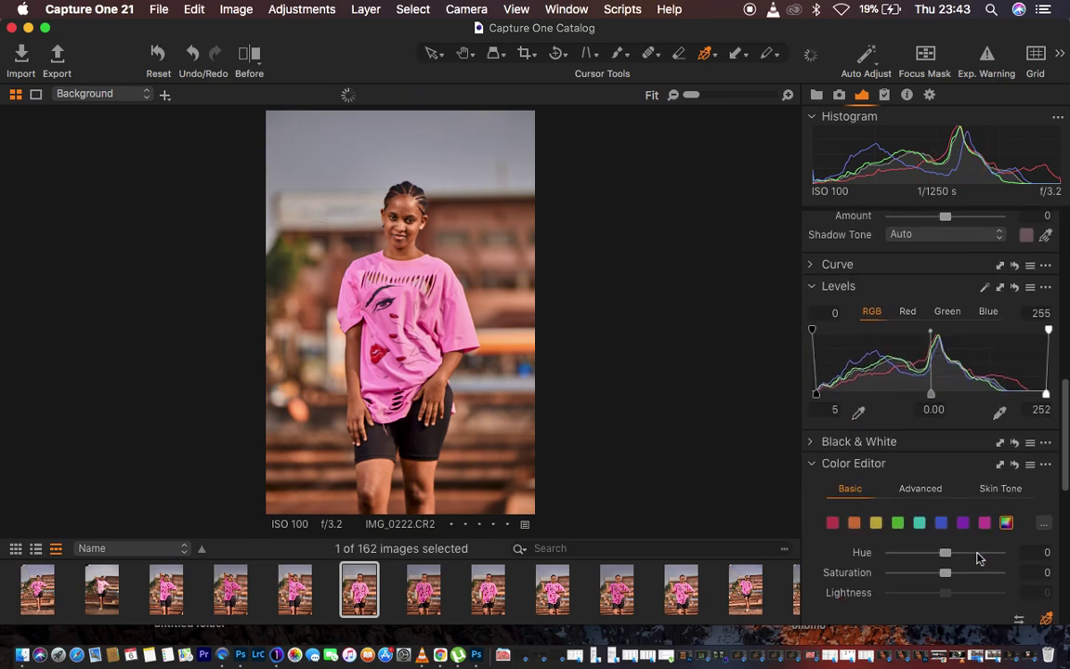
{"action": "left_click", "coordinate": [941, 523]}
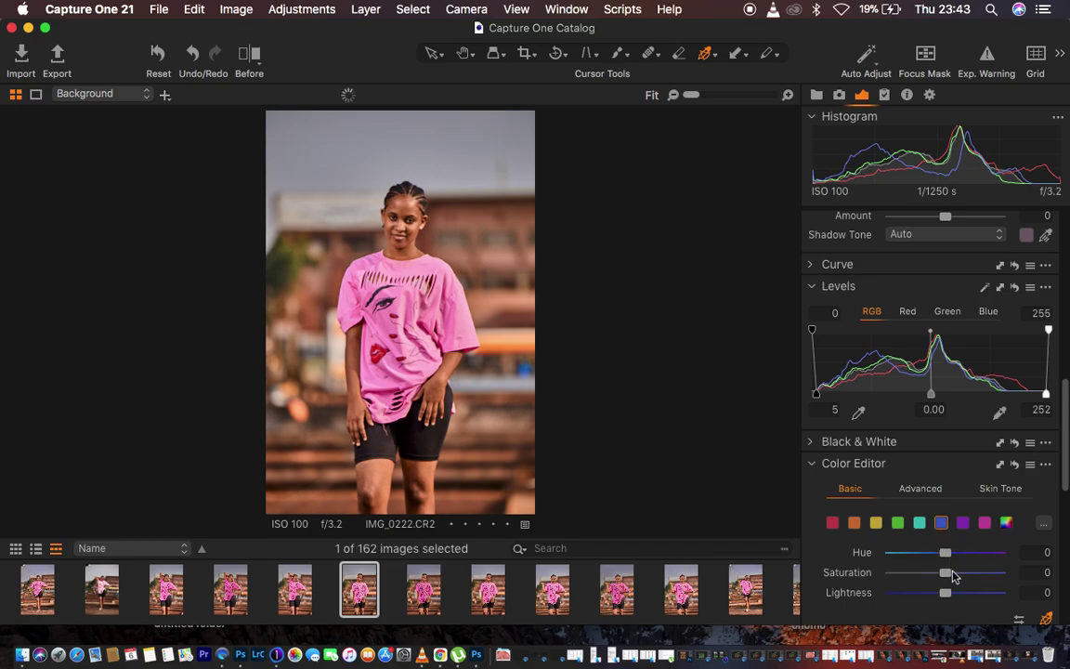
{"action": "left_click_drag", "start_coordinate": [955, 574], "coordinate": [1022, 578]}
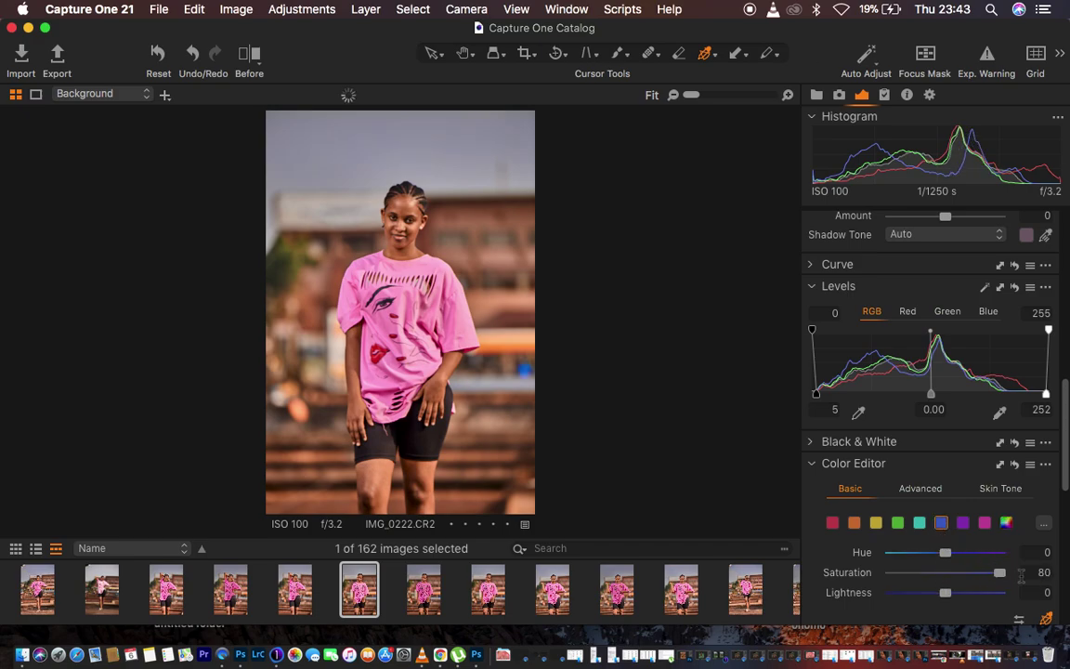
{"action": "left_click", "coordinate": [918, 523]}
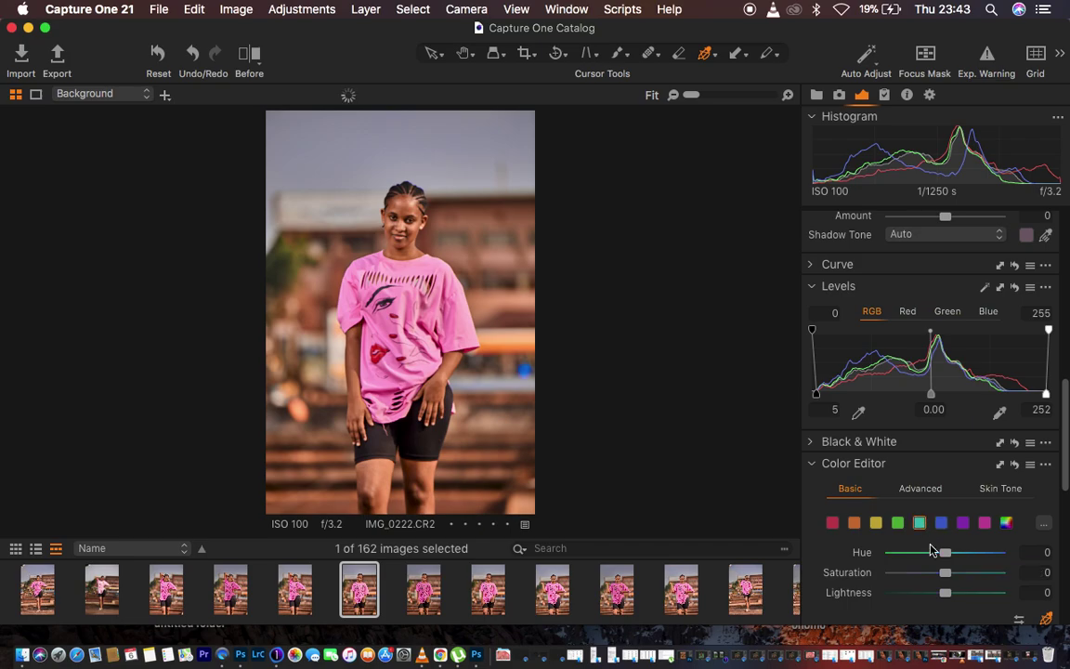
{"action": "left_click_drag", "start_coordinate": [946, 577], "coordinate": [1022, 578]}
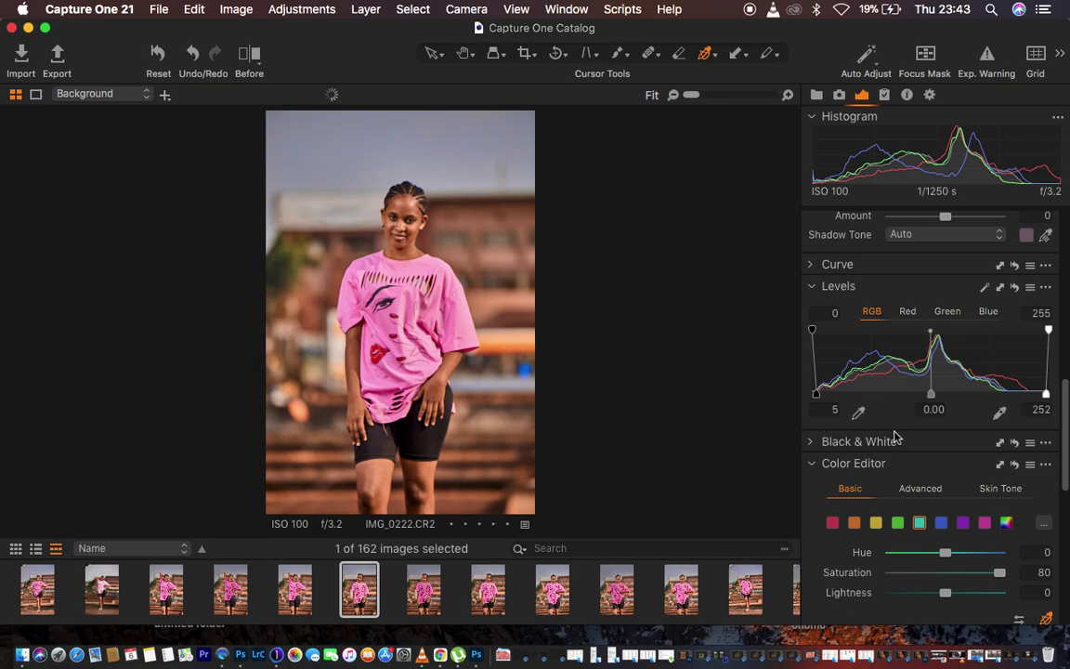
- Try erasing part of the color grade layer's mask beside the subject's head, and undo the stroke
{"action": "scroll", "coordinate": [878, 437], "scroll_direction": "up", "scroll_amount": 10}
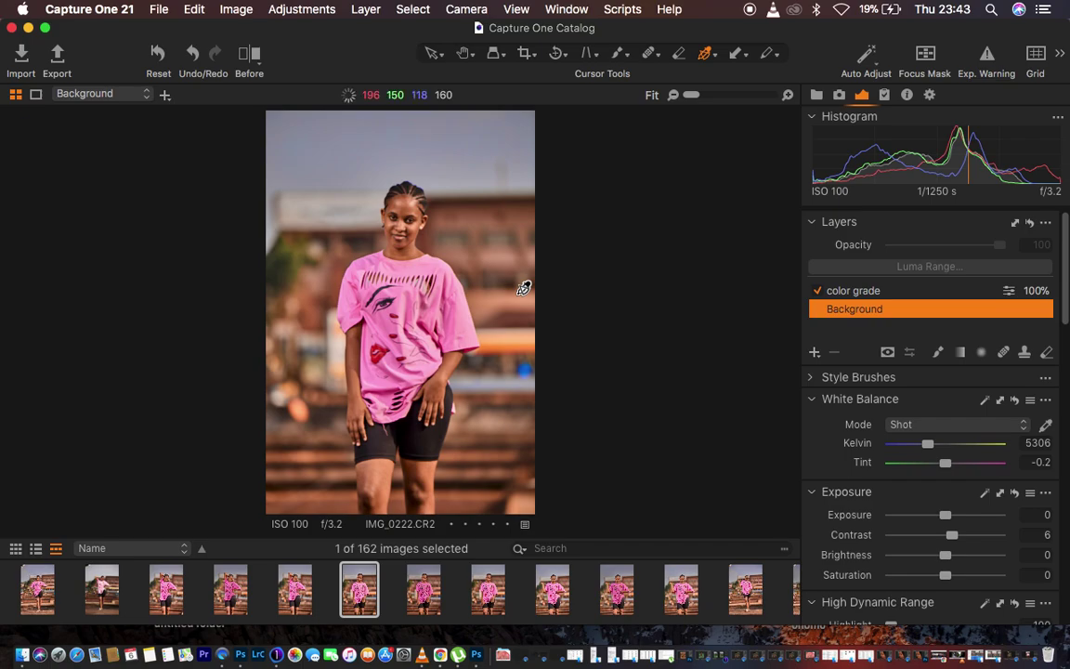
{"action": "left_click", "coordinate": [890, 292]}
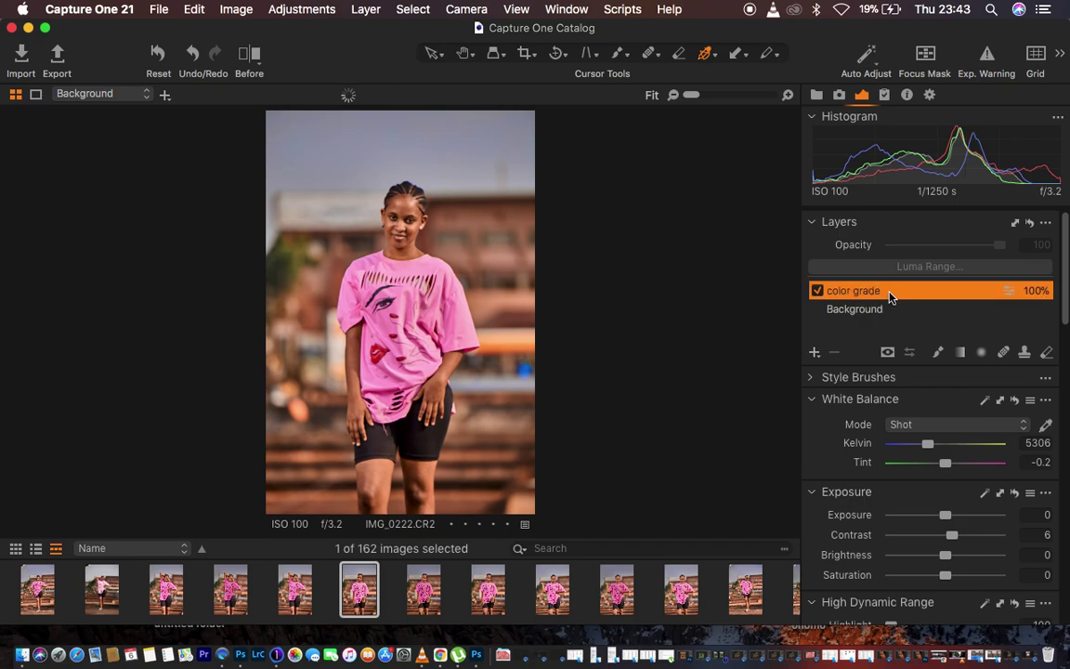
{"action": "left_click", "coordinate": [1046, 358]}
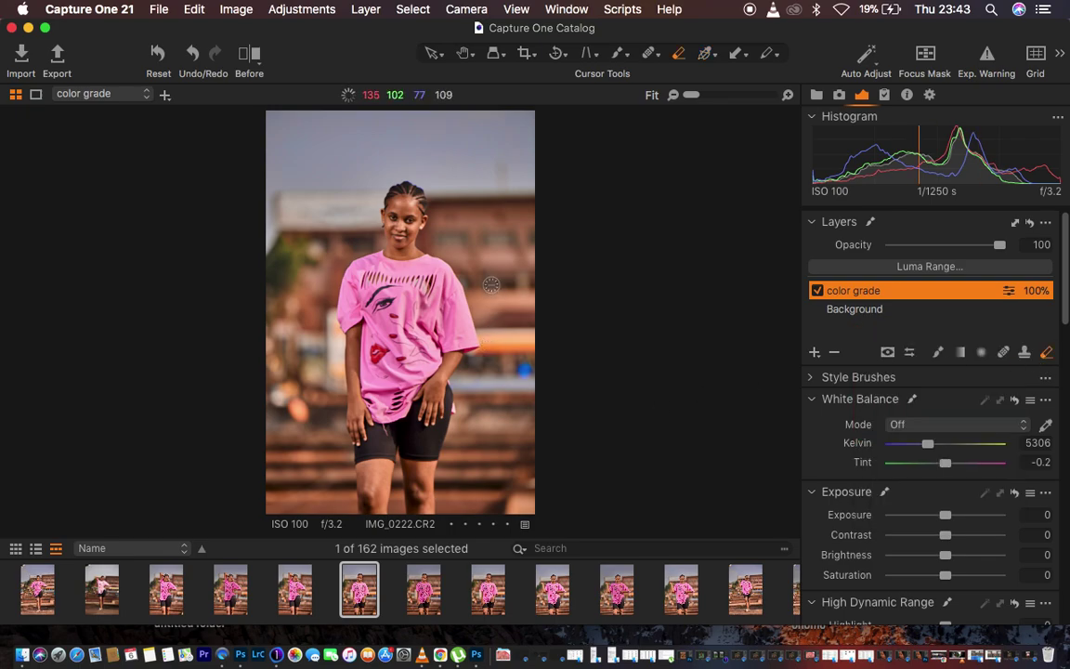
{"action": "mouse_move", "coordinate": [425, 199]}
{"action": "left_mouse_down"}
{"action": "mouse_move", "coordinate": [465, 220]}
{"action": "mouse_move", "coordinate": [526, 220]}
{"action": "mouse_move", "coordinate": [526, 209]}
{"action": "left_mouse_up"}
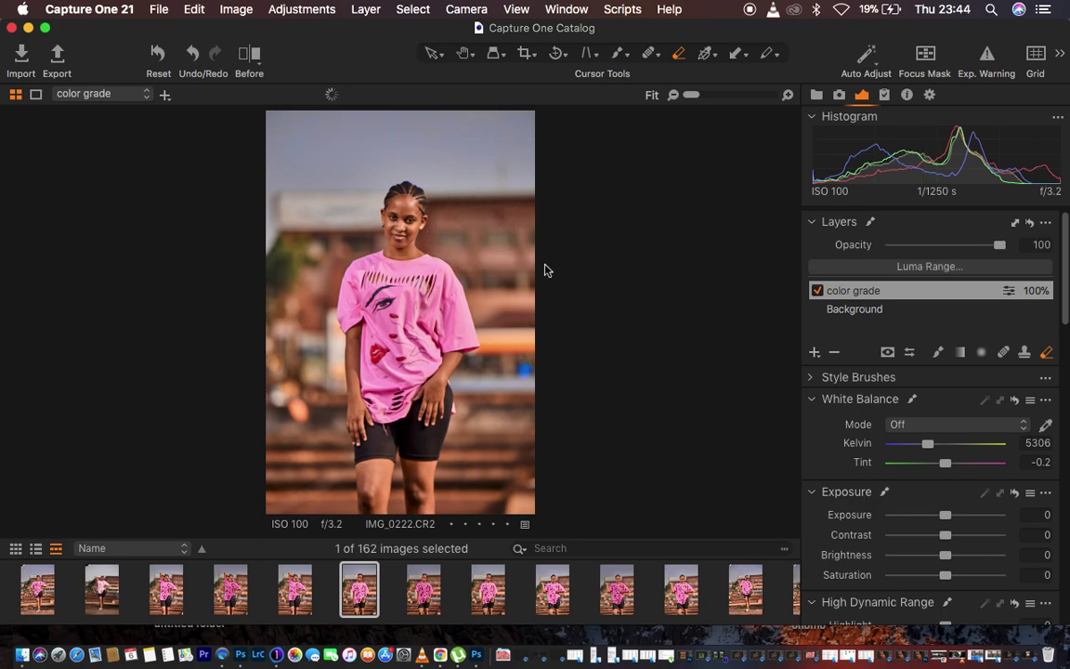
{"action": "key", "text": "super+z"}
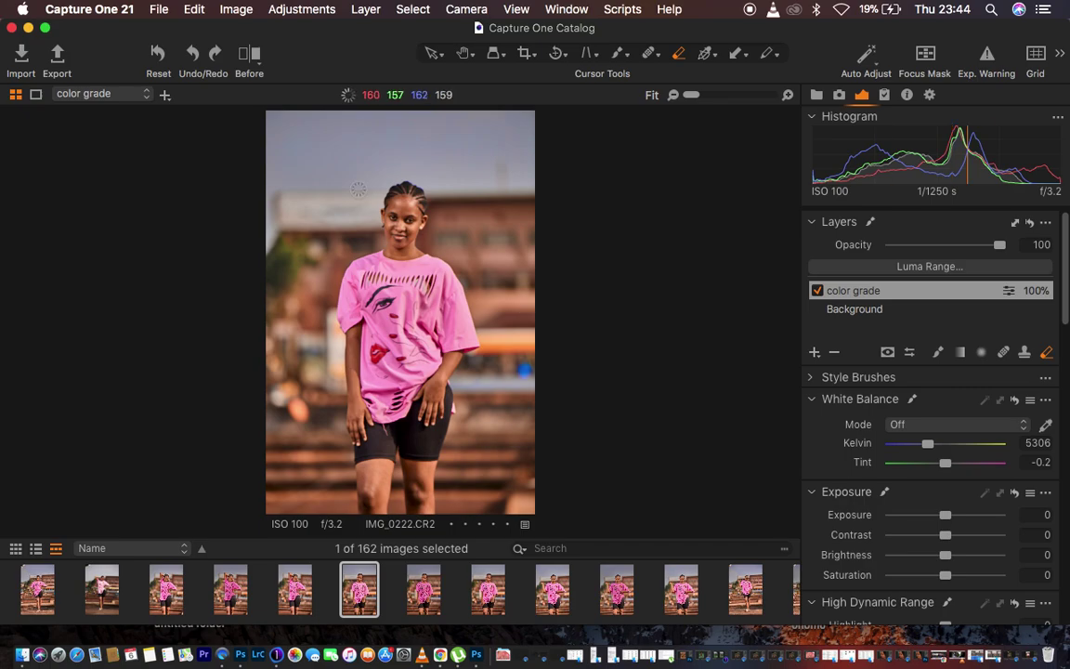
- Compare the full portrait before and after the edits, sweeping the split divider across the frame, and close the comparison
{"action": "left_click", "coordinate": [249, 60]}
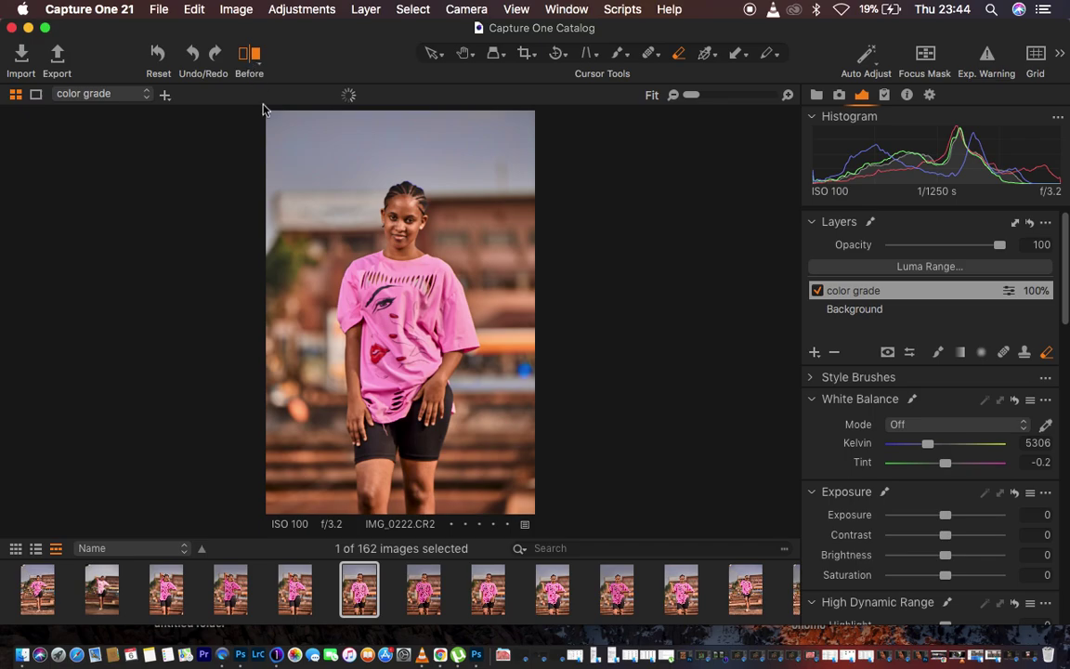
{"action": "left_click_drag", "start_coordinate": [401, 306], "coordinate": [507, 312]}
{"action": "left_click_drag", "start_coordinate": [439, 303], "coordinate": [238, 323]}
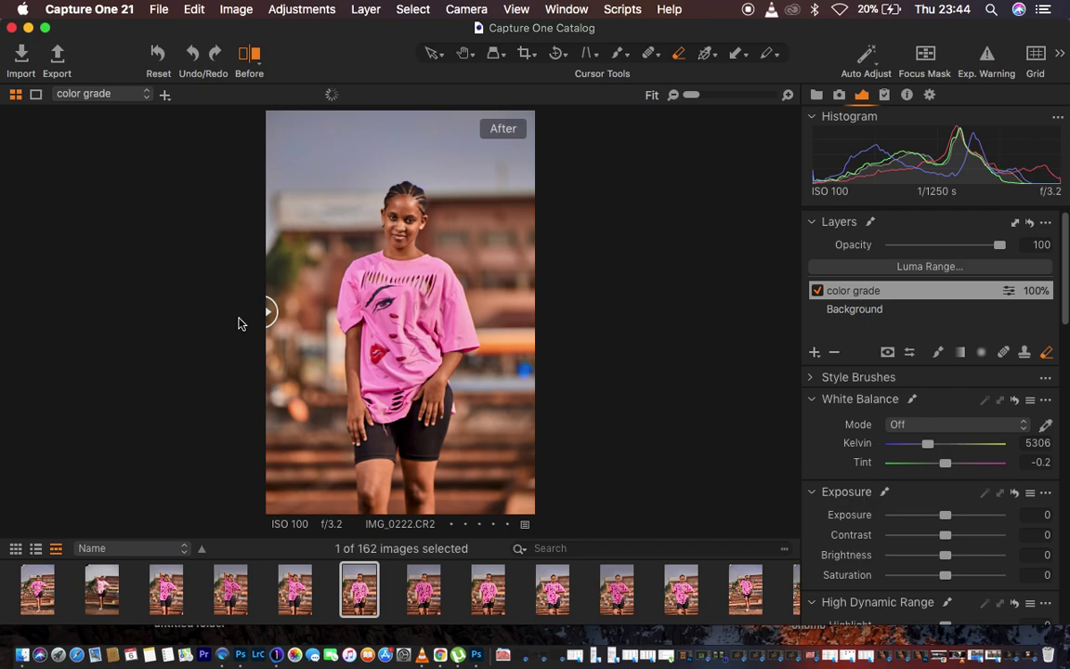
{"action": "left_click", "coordinate": [249, 54]}
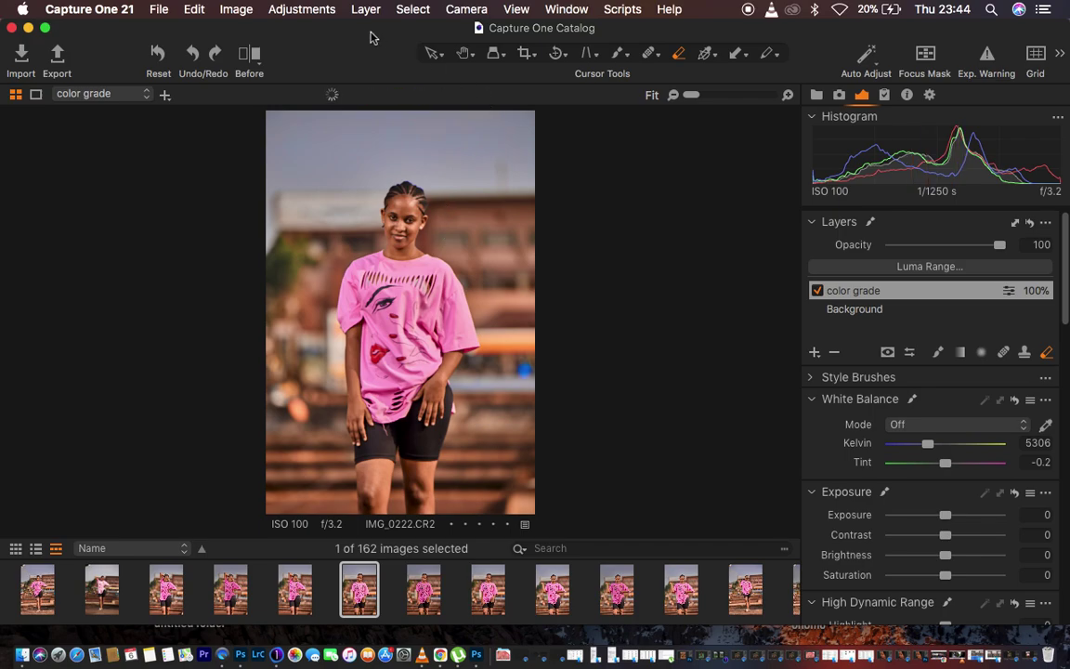
- Copy the adjustments of IMG_0222.CR2 and apply them to IMG_0226.CR2
{"action": "left_click", "coordinate": [304, 9]}
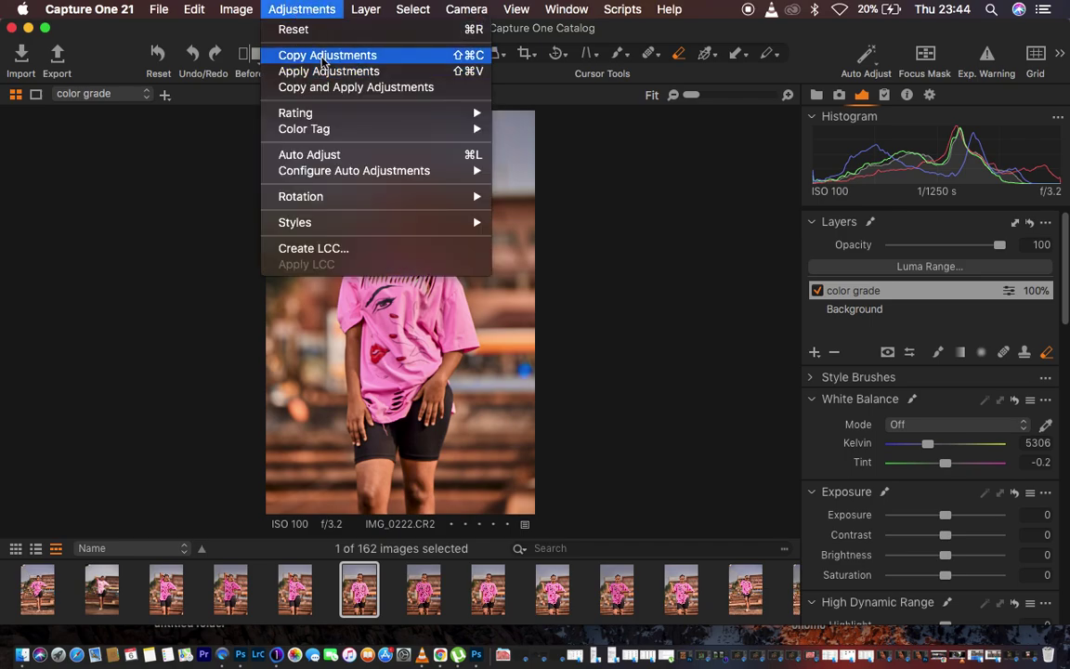
{"action": "left_click", "coordinate": [320, 59]}
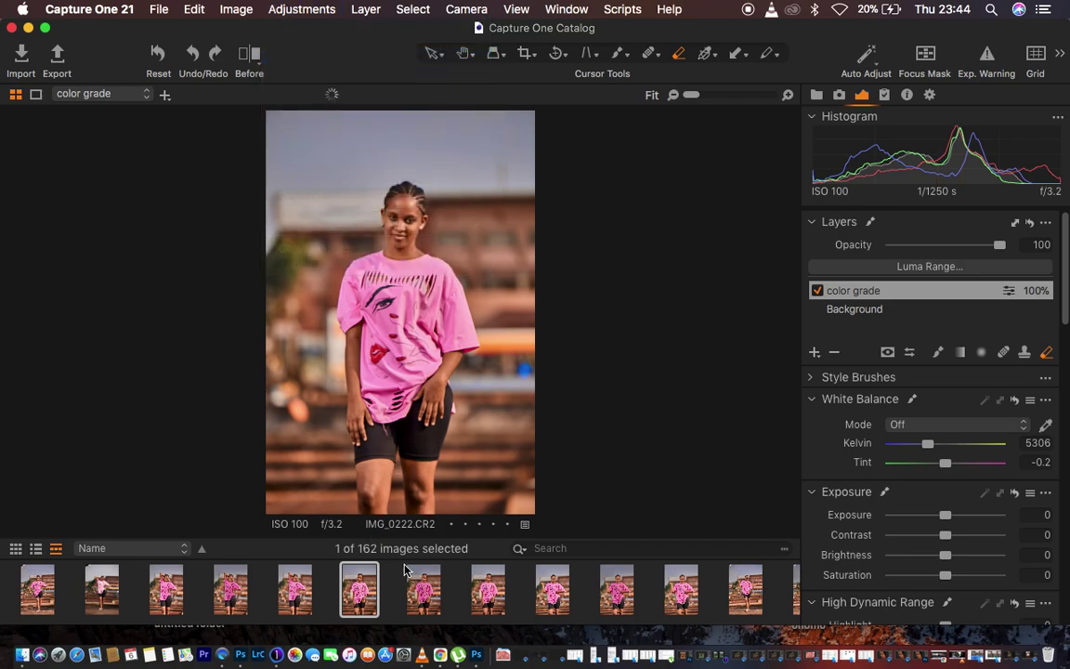
{"action": "scroll", "coordinate": [707, 591], "scroll_direction": "right", "scroll_amount": 10}
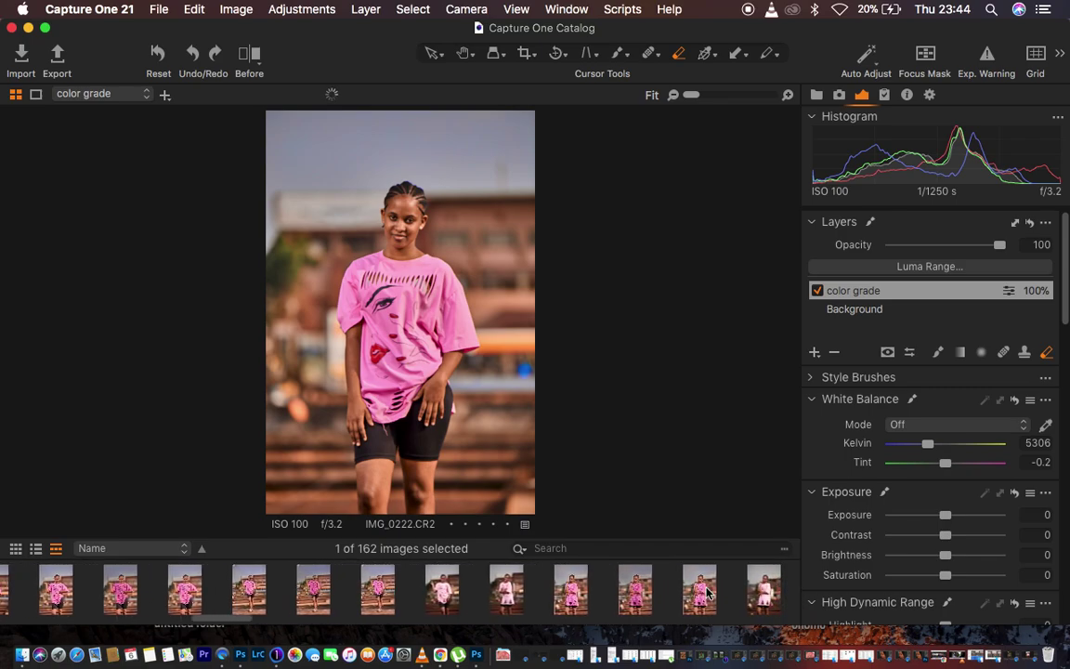
{"action": "left_click", "coordinate": [505, 598]}
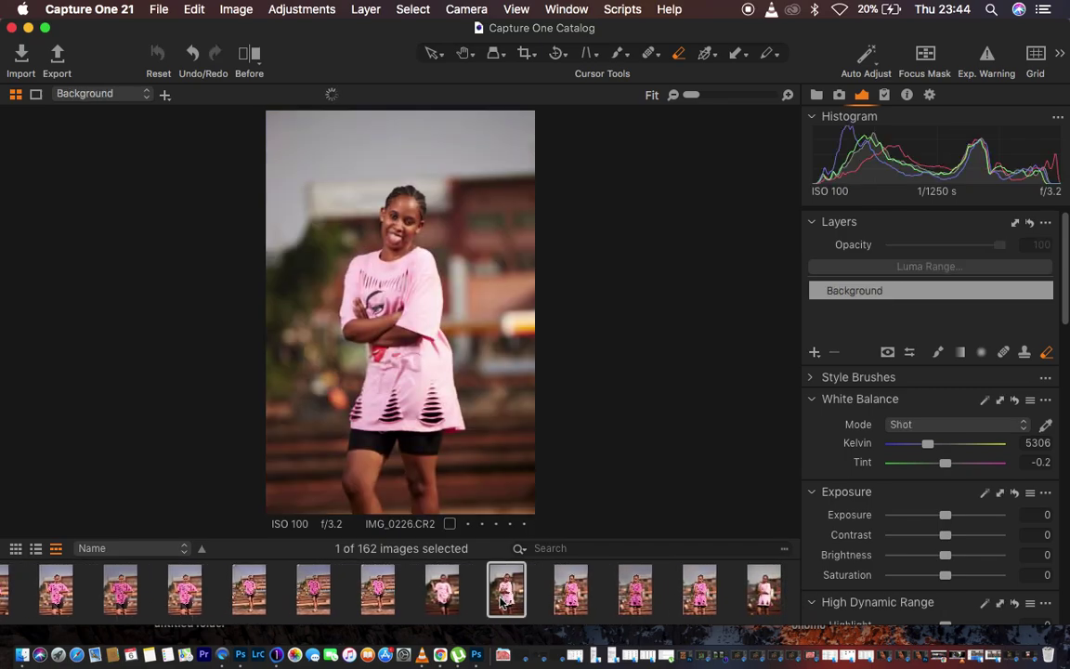
{"action": "left_click", "coordinate": [290, 10]}
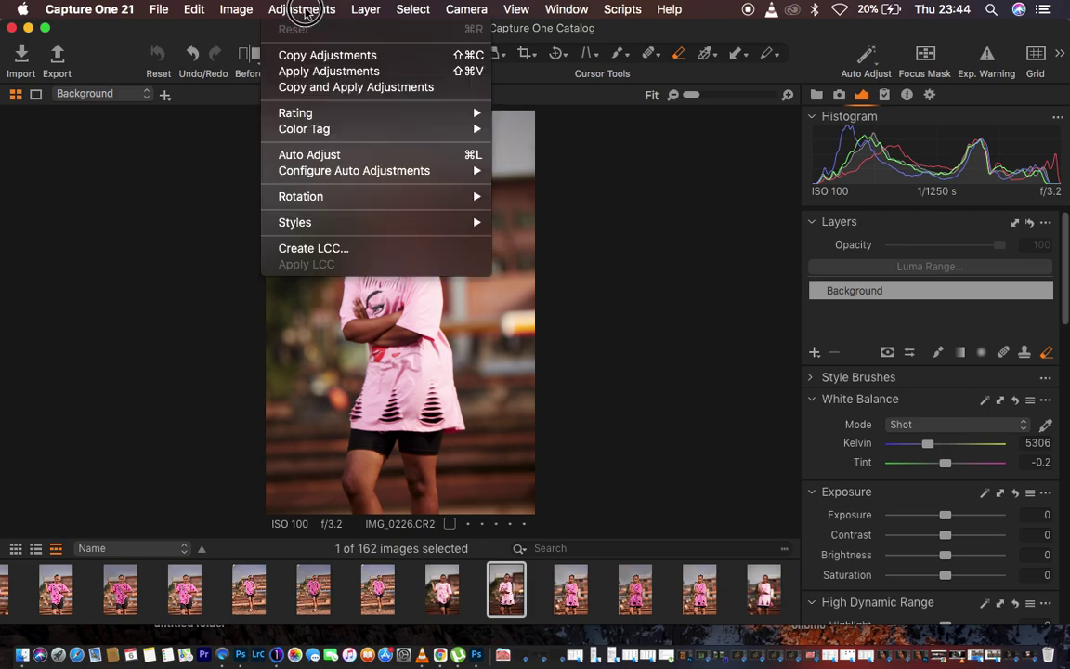
{"action": "left_click", "coordinate": [318, 72]}
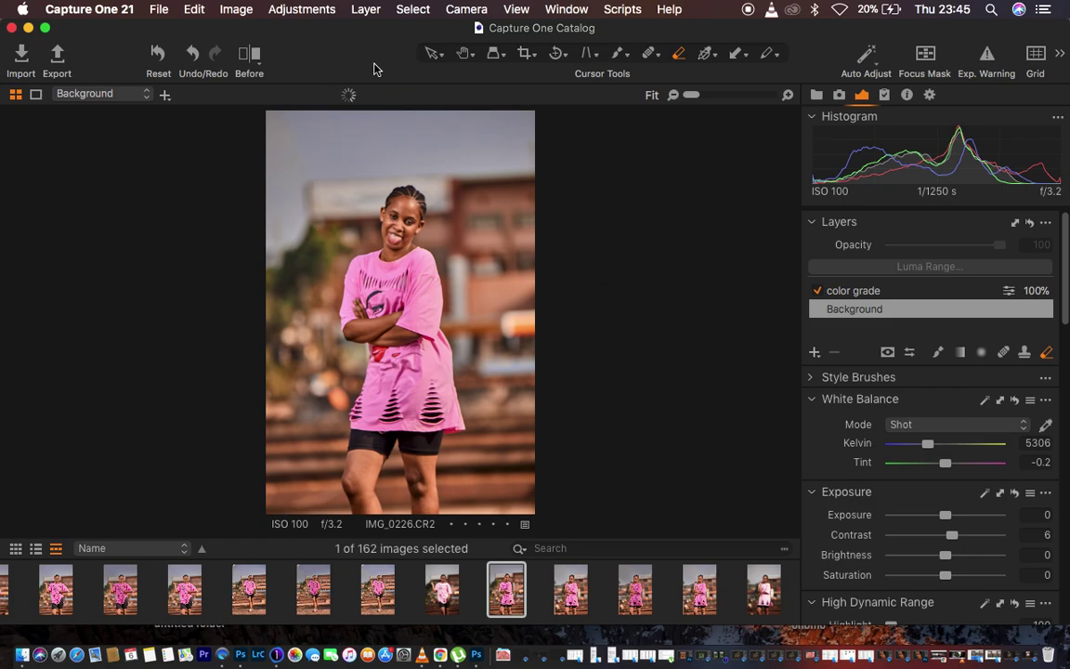
- Review the format, bit depth and sharpening options for editing IMG_0226.CR2 with Adobe Photoshop 2020, and cancel without sending it
{"action": "left_click", "coordinate": [228, 9]}
{"action": "mouse_move", "coordinate": [268, 183]}
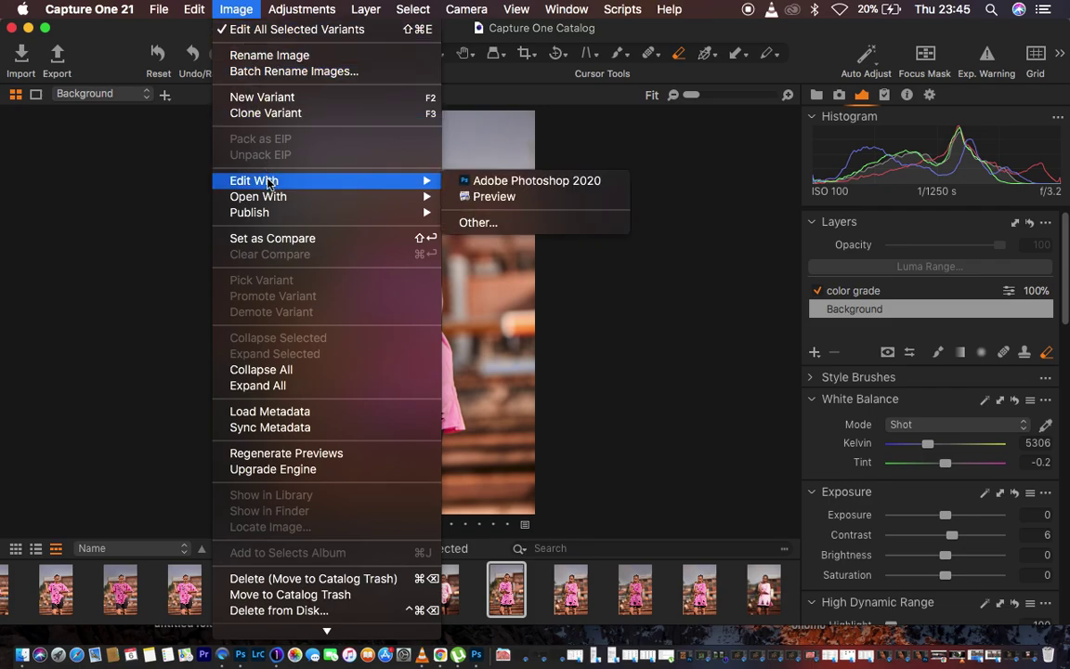
{"action": "left_click", "coordinate": [543, 186]}
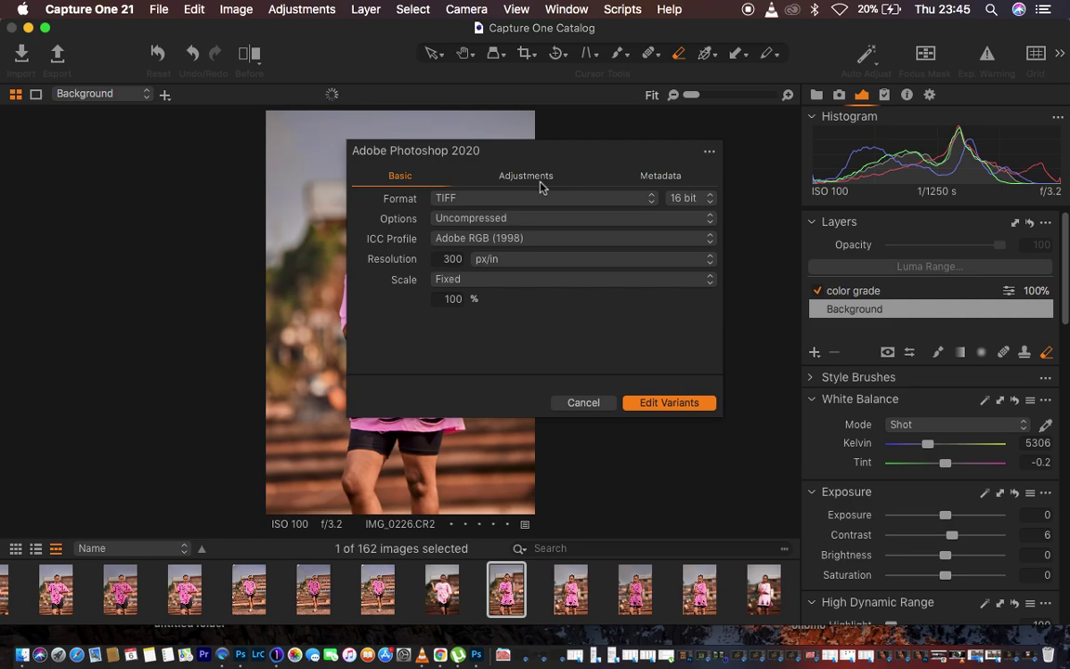
{"action": "left_click", "coordinate": [469, 200]}
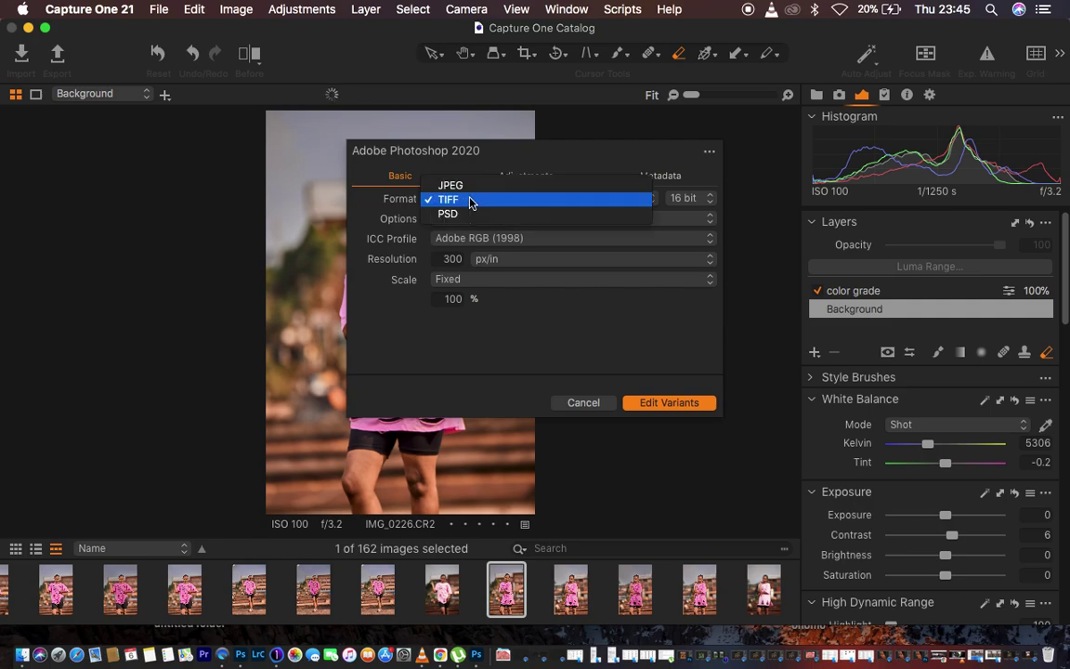
{"action": "left_click", "coordinate": [470, 200]}
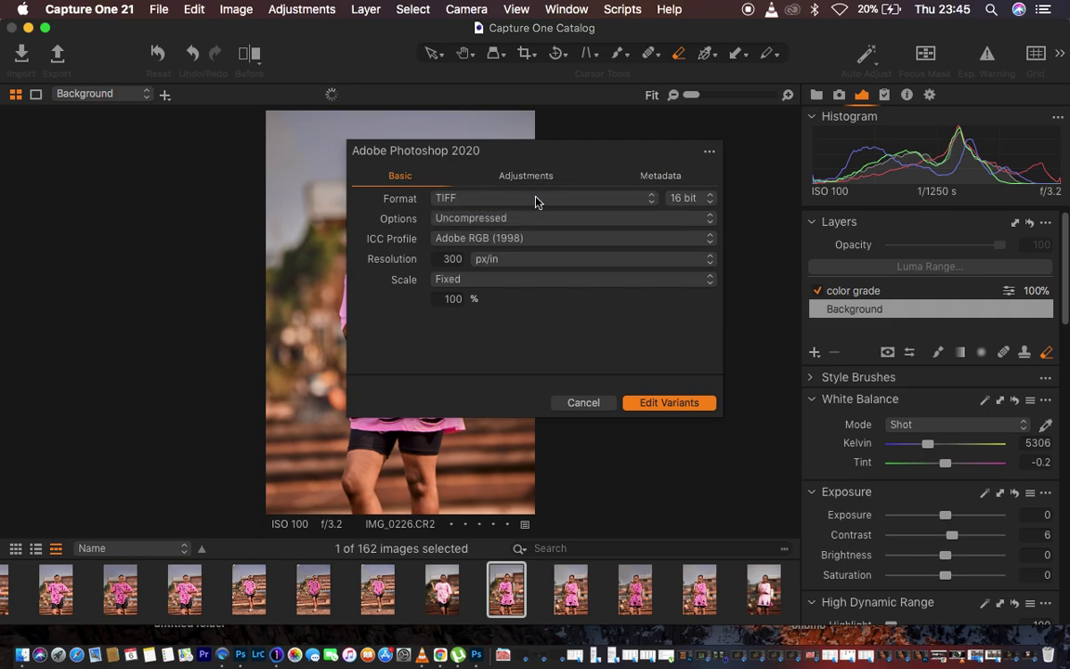
{"action": "left_click", "coordinate": [685, 198]}
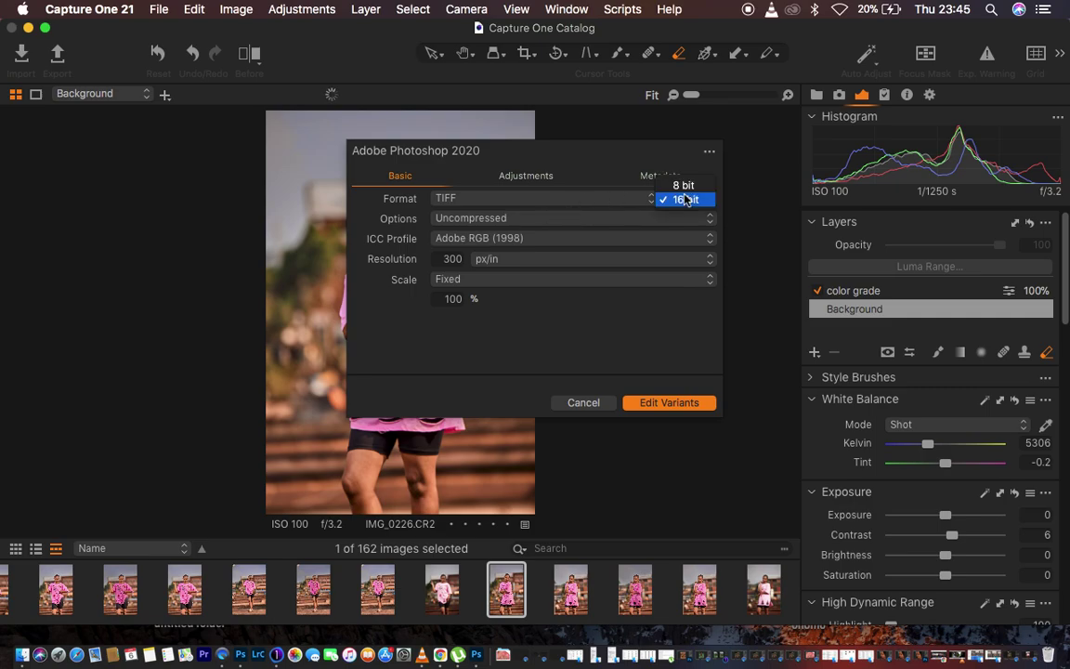
{"action": "left_click", "coordinate": [684, 198]}
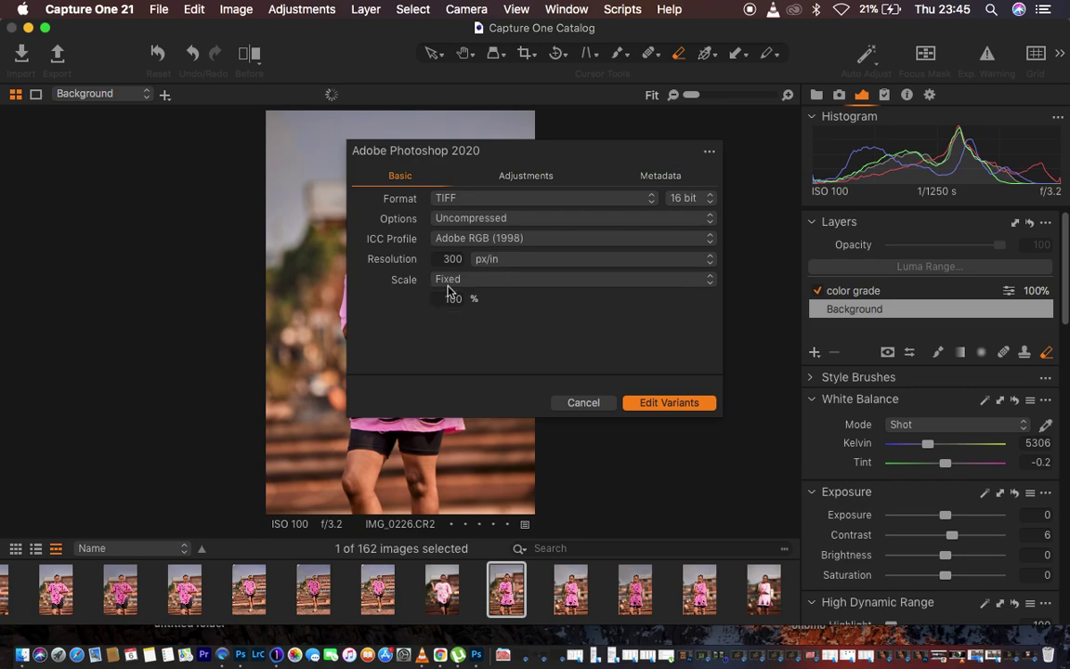
{"action": "left_click", "coordinate": [523, 177]}
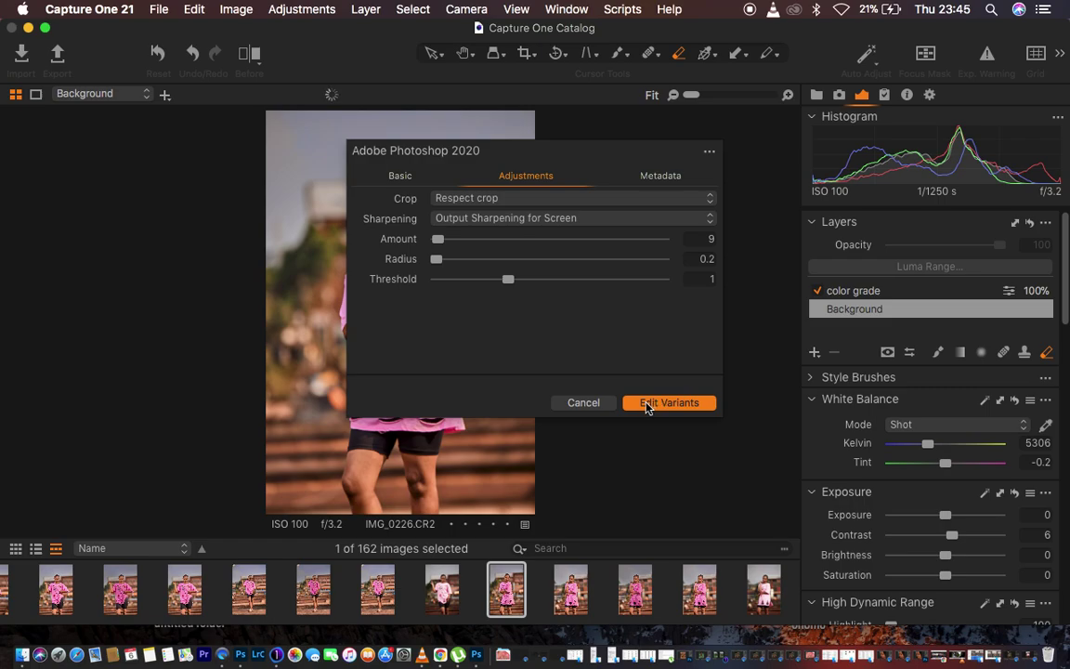
{"action": "left_click", "coordinate": [589, 403]}
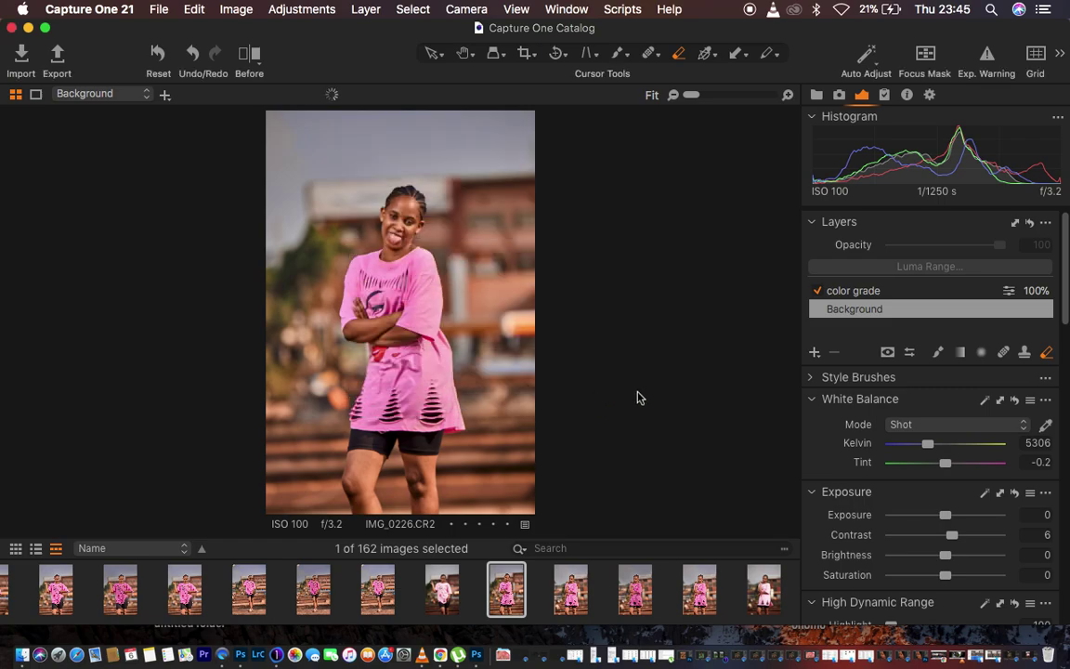